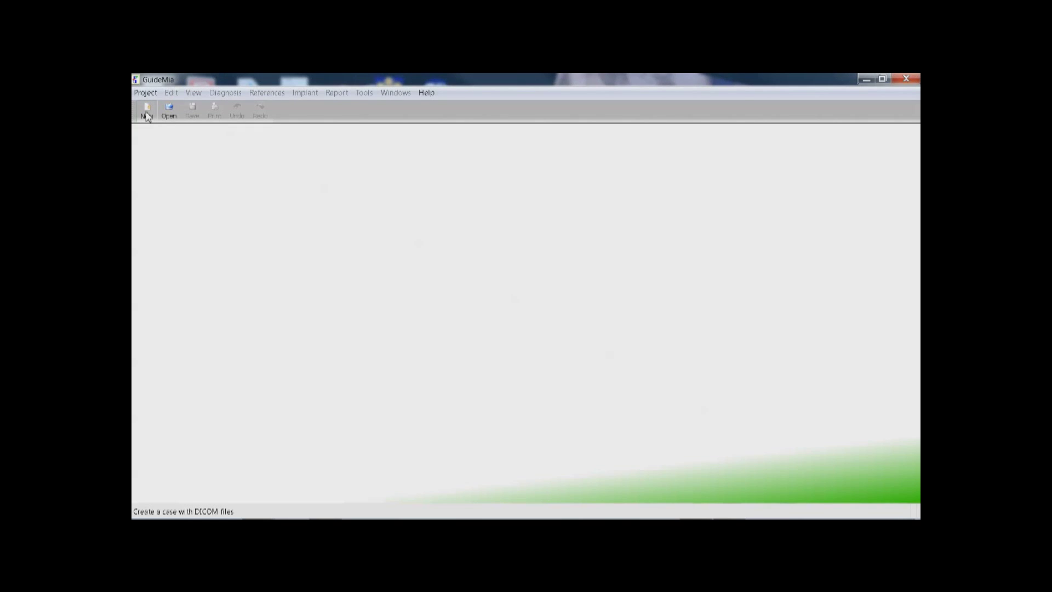
left_click(147, 117)
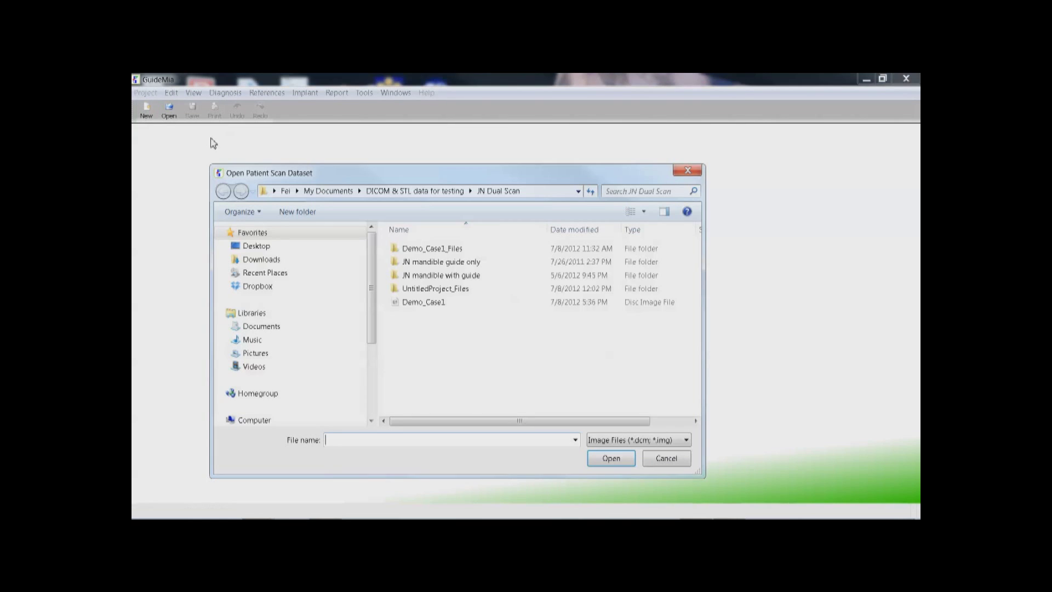
double_click(447, 275)
double_click(425, 315)
double_click(421, 313)
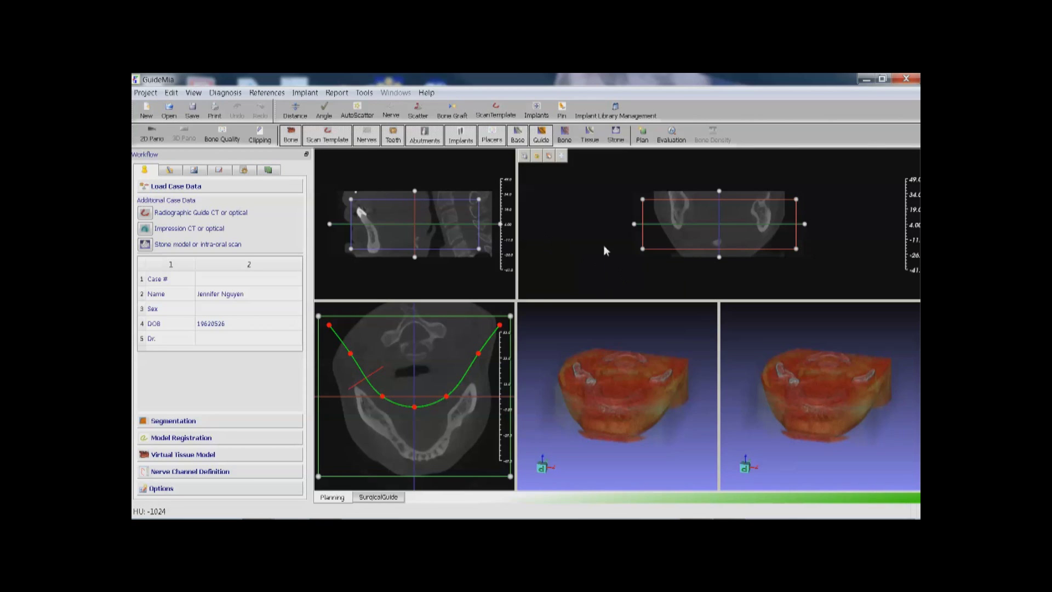
Adjust slice window/level so only bone shows, and rotate the 3D jaw rendering
left_click_drag(601, 262, 584, 213)
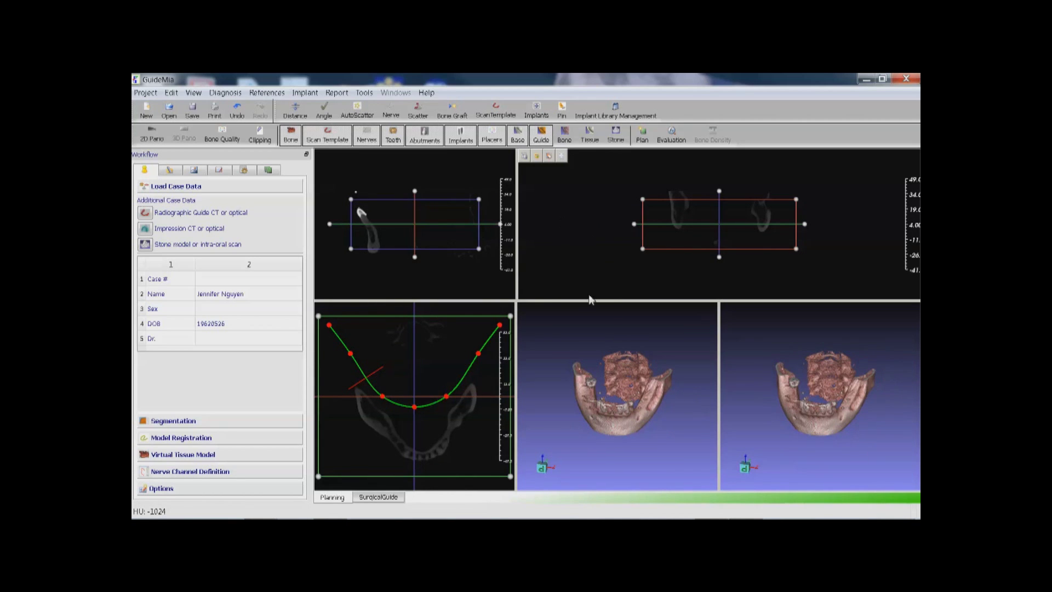
left_click_drag(662, 383, 672, 356)
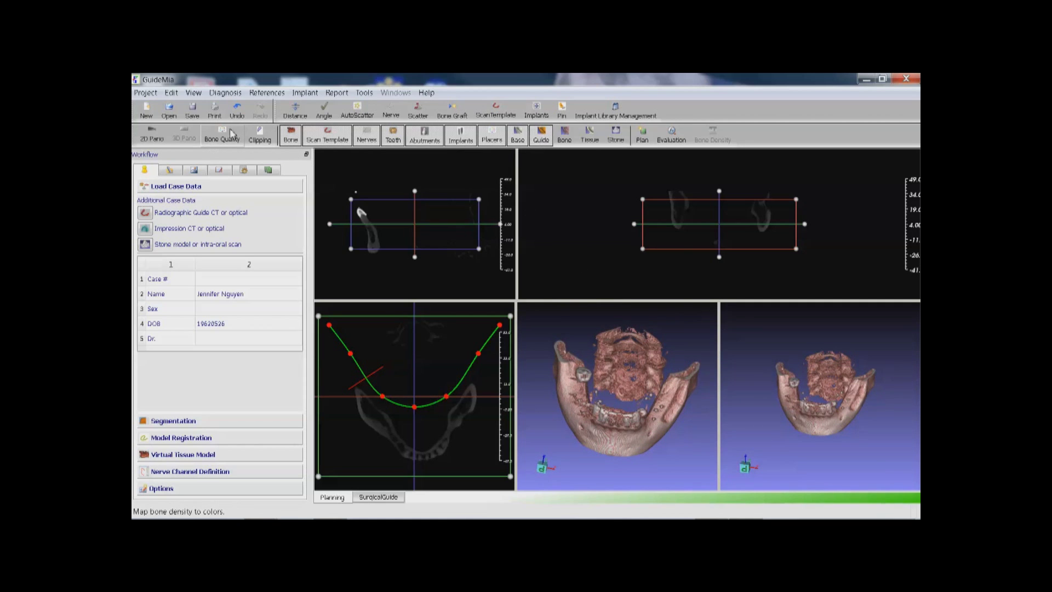
mouse_move(540, 312)
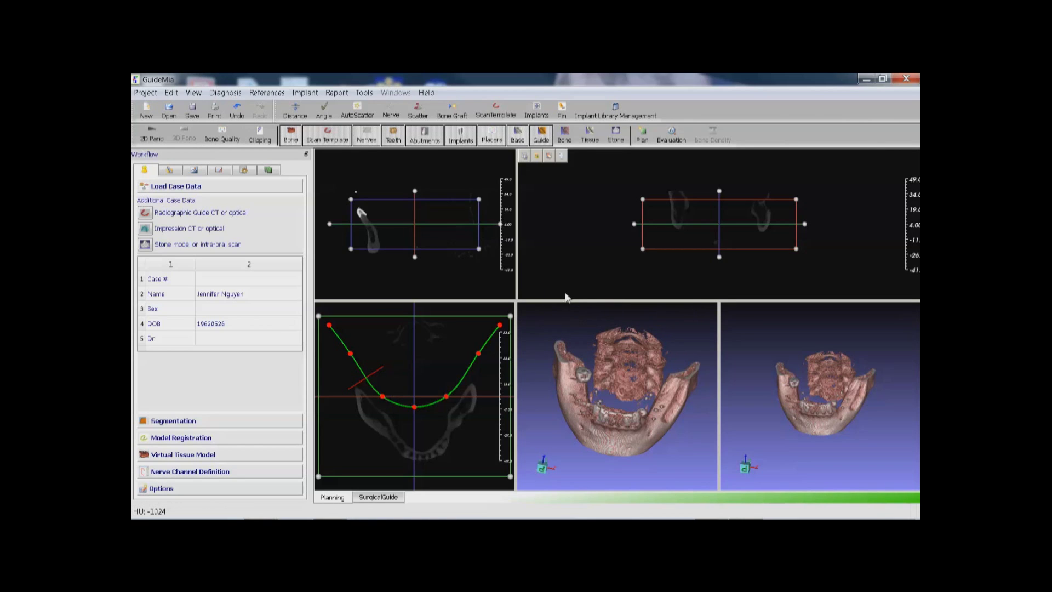
left_click(147, 215)
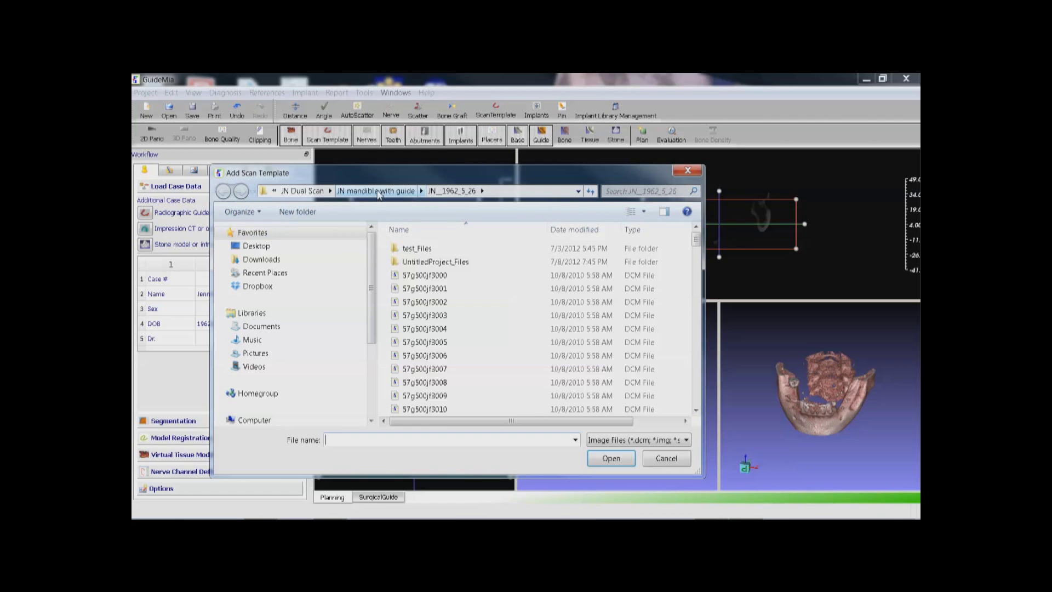
left_click(304, 191)
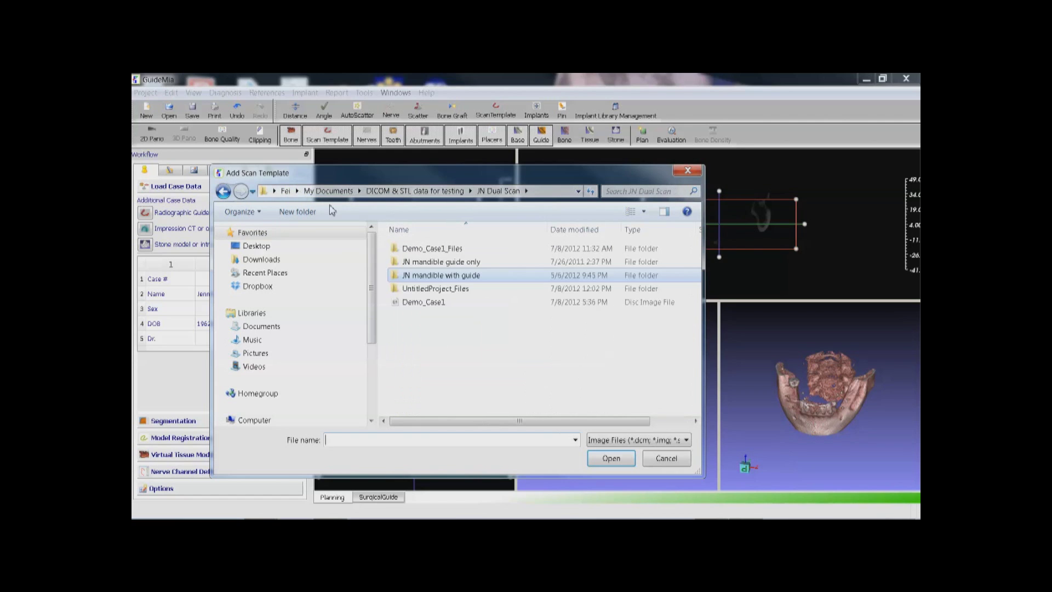
double_click(444, 267)
double_click(433, 247)
left_click(427, 291)
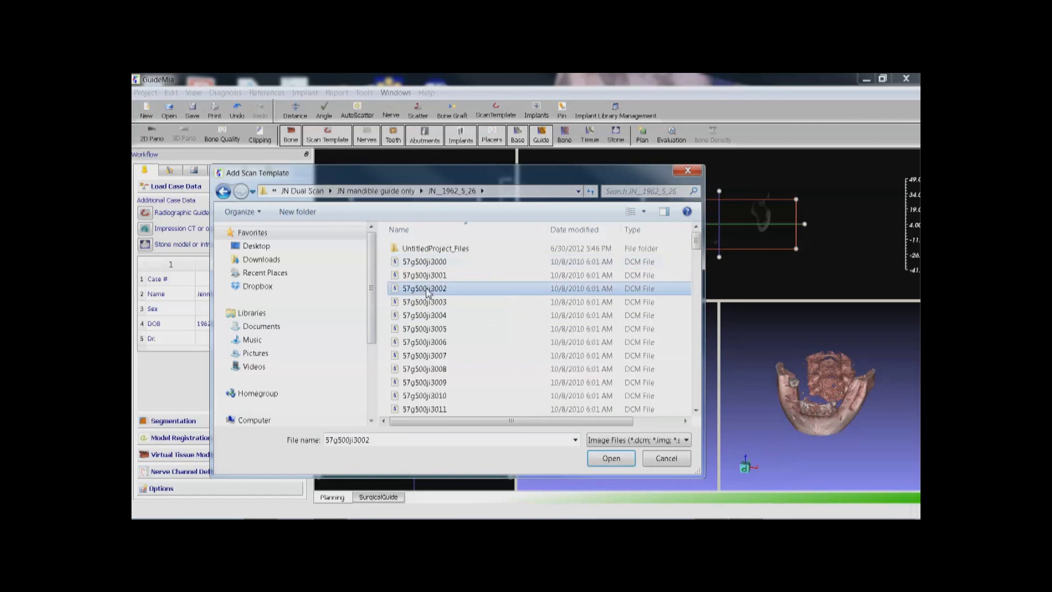
double_click(427, 290)
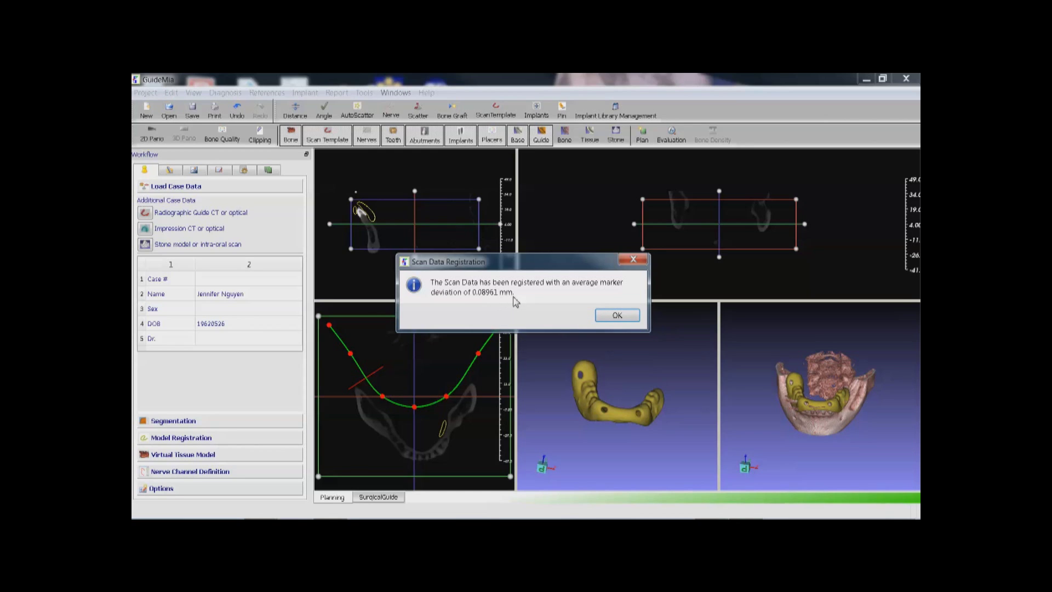
left_click(617, 316)
left_click_drag(805, 382, 739, 399)
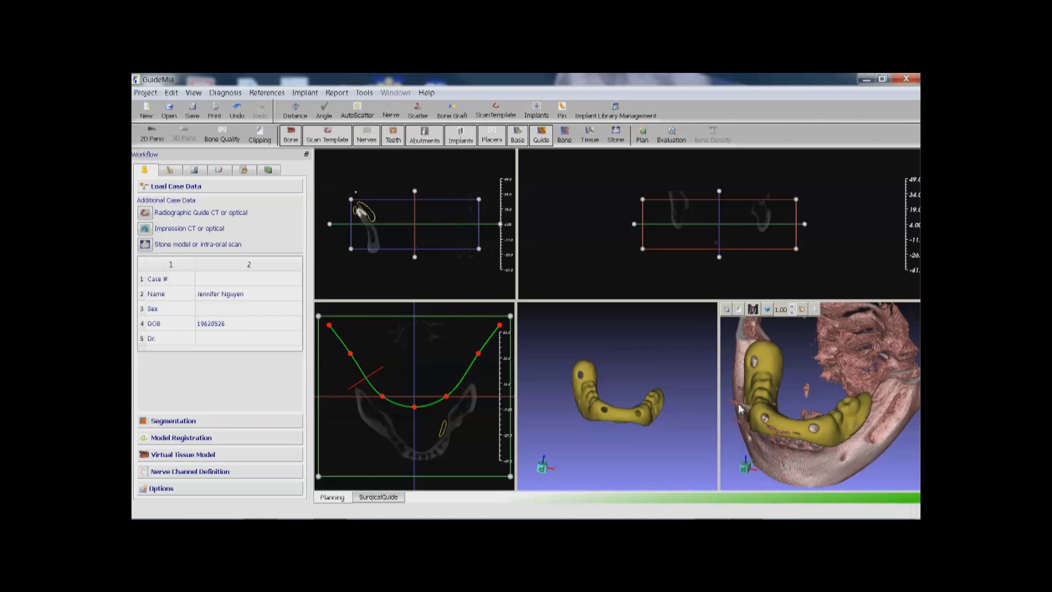
Segment the mandible in a narrowed VOI at threshold 751, placing seeds and removing scatters
left_click(185, 422)
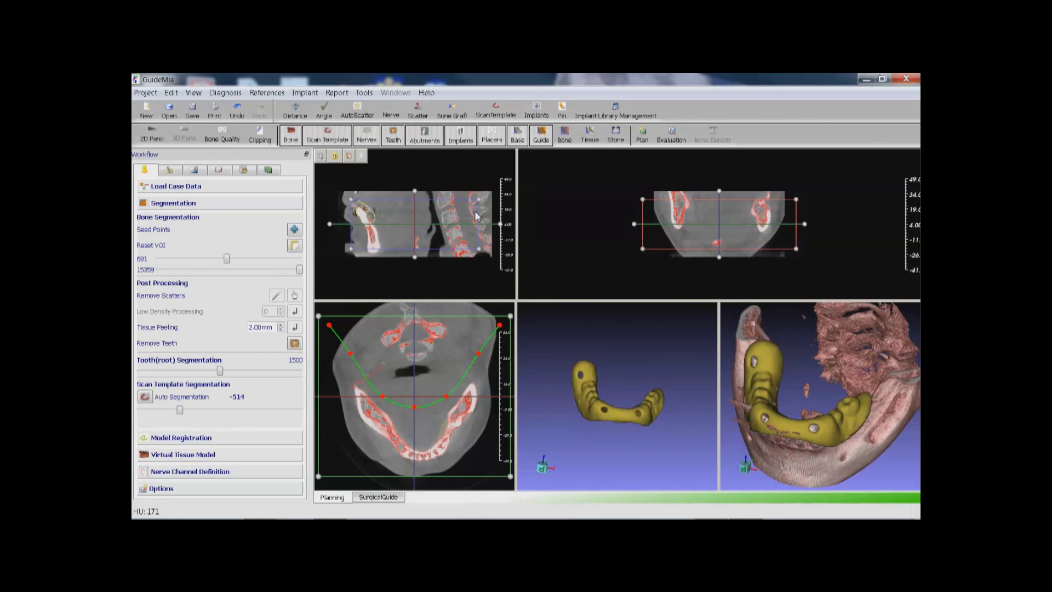
left_click_drag(479, 199, 412, 198)
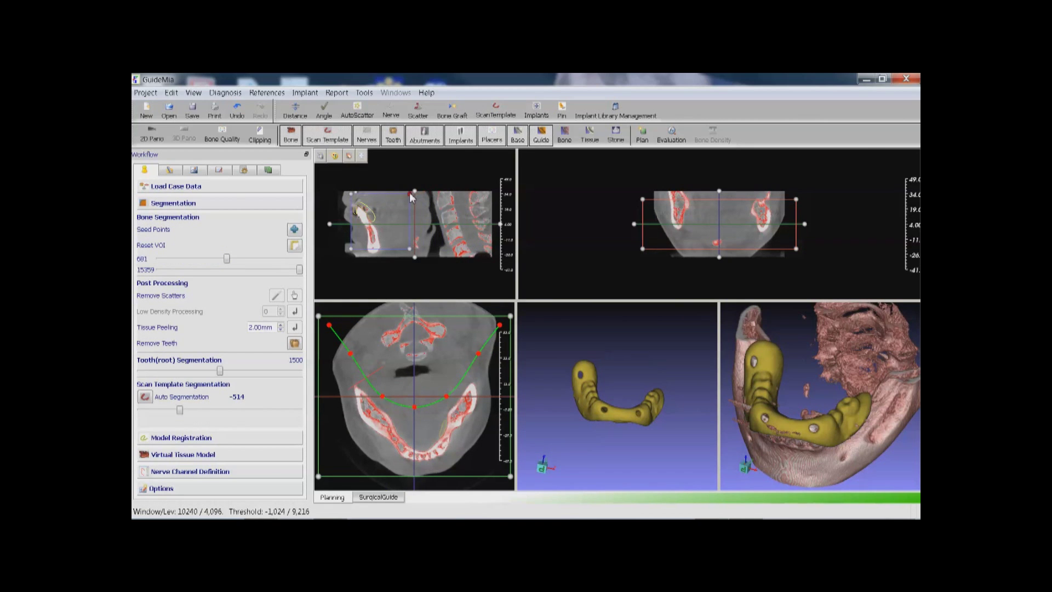
left_click_drag(228, 260, 230, 259)
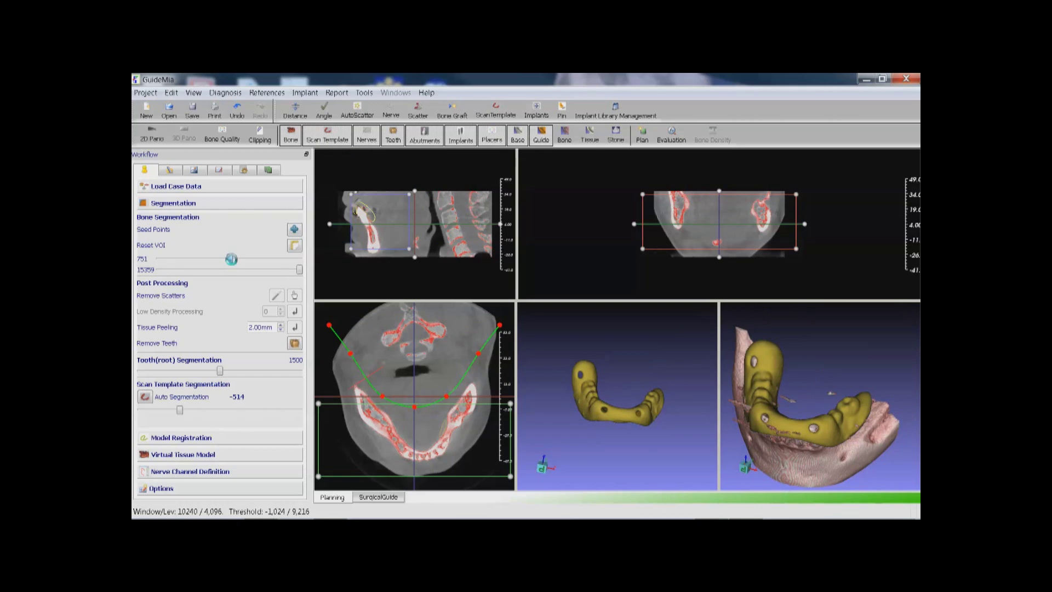
left_click(295, 231)
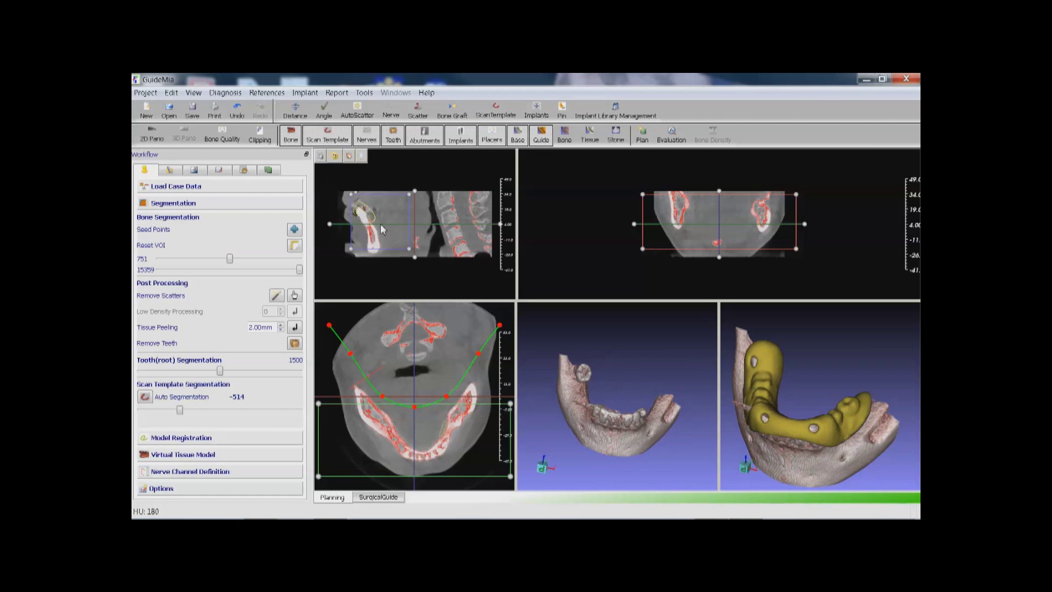
left_click_drag(587, 357, 593, 419)
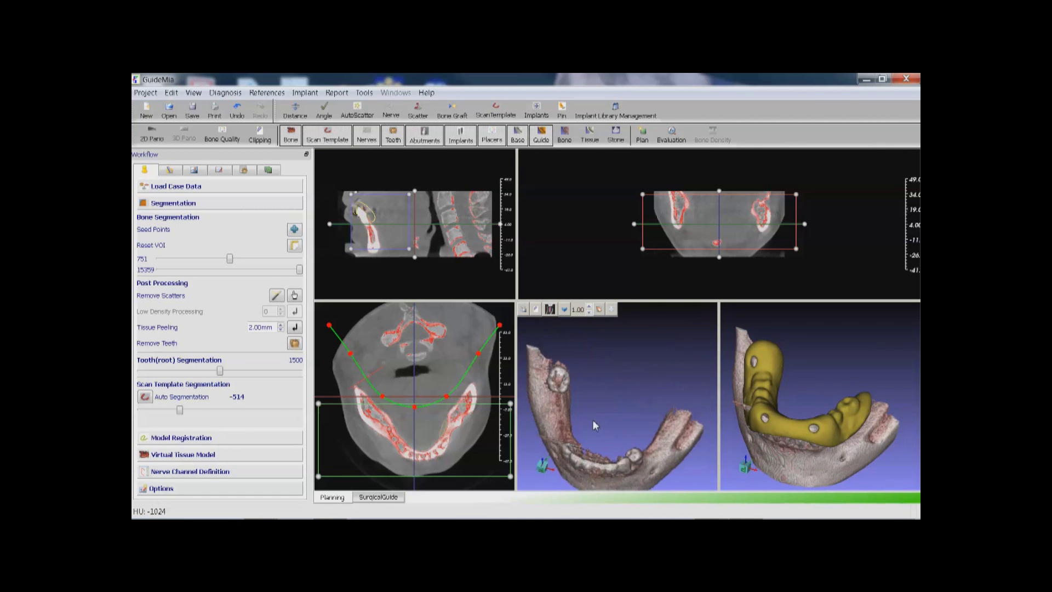
left_click(276, 299)
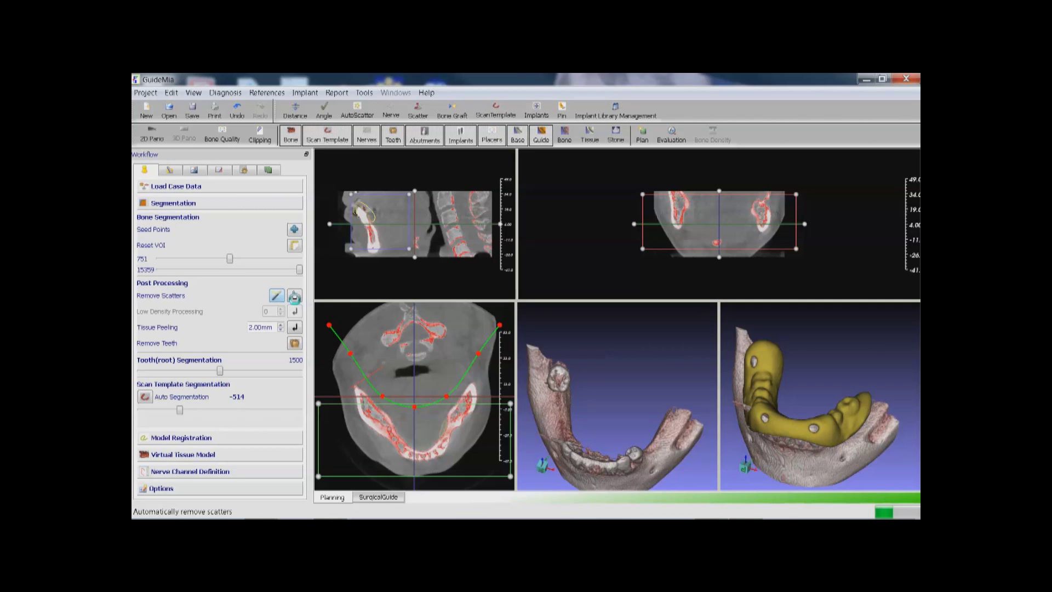
left_click(295, 297)
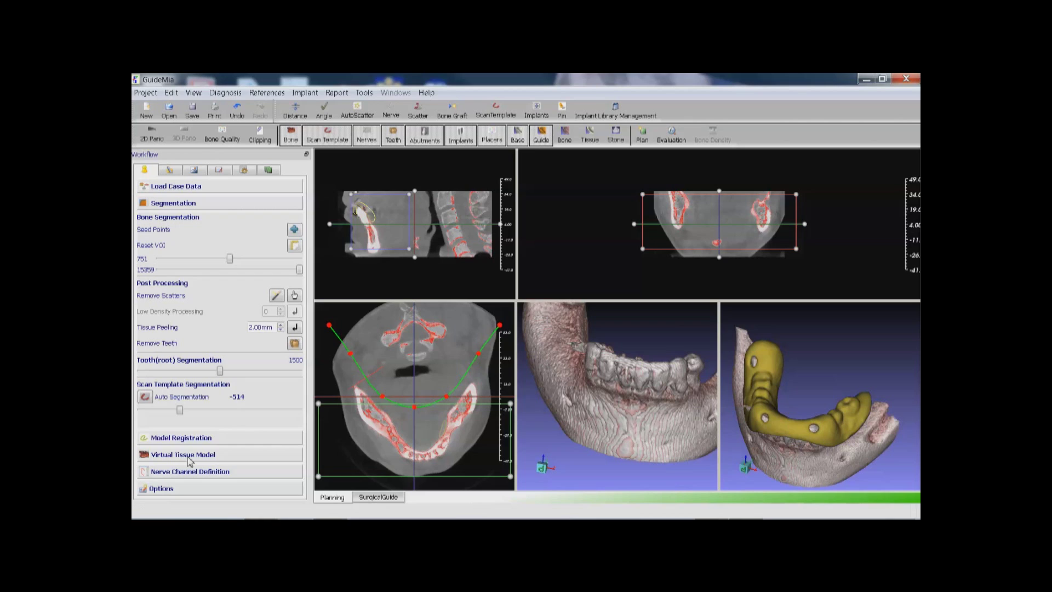
Drag the panoramic curve and its right-side points onto the mandible arch in the axial slice
mouse_move(516, 500)
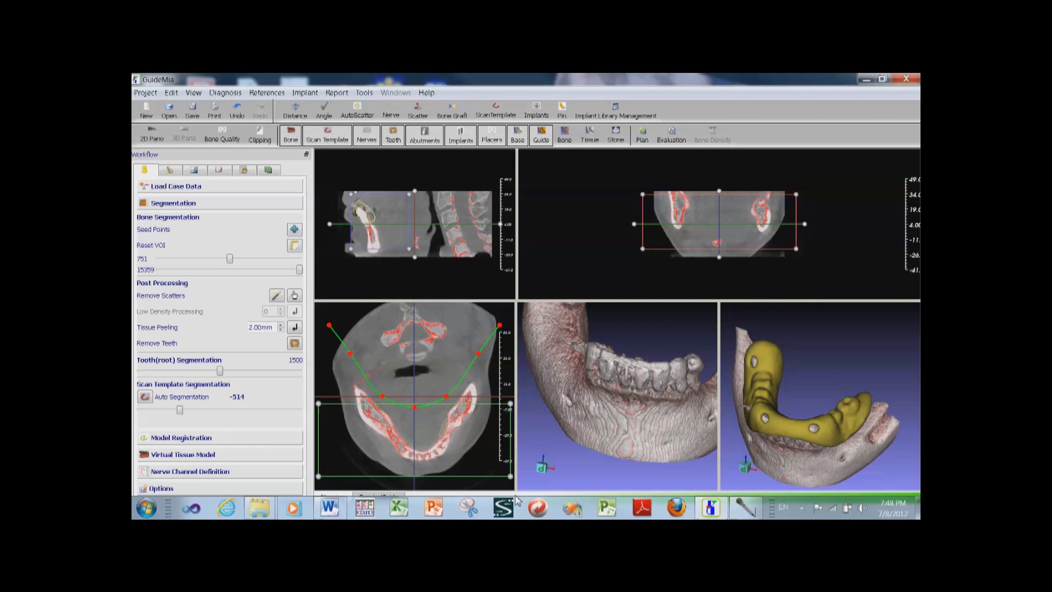
left_click_drag(427, 411, 436, 455)
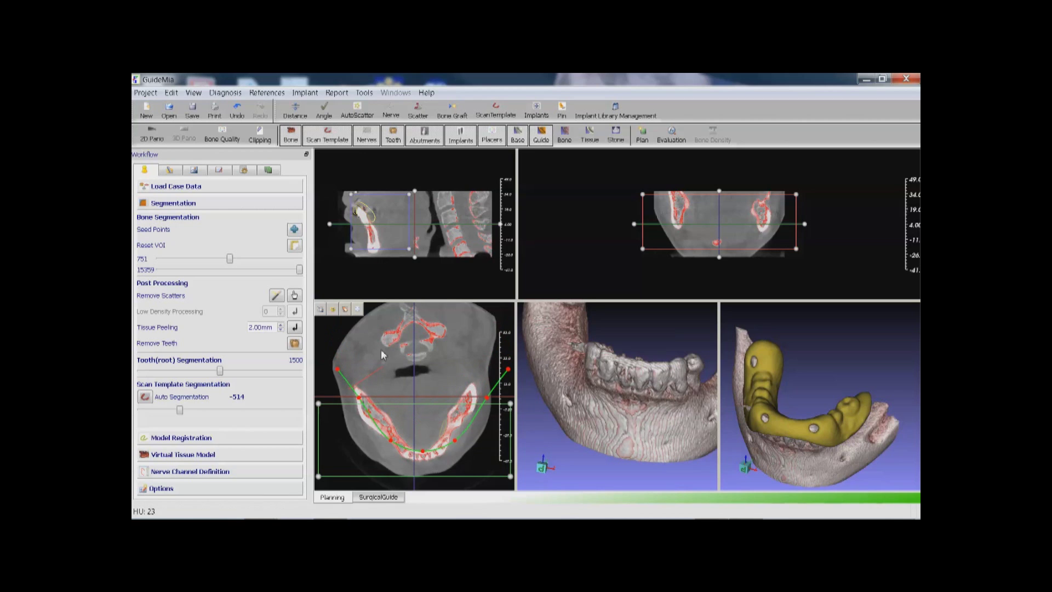
left_click_drag(376, 225, 378, 233)
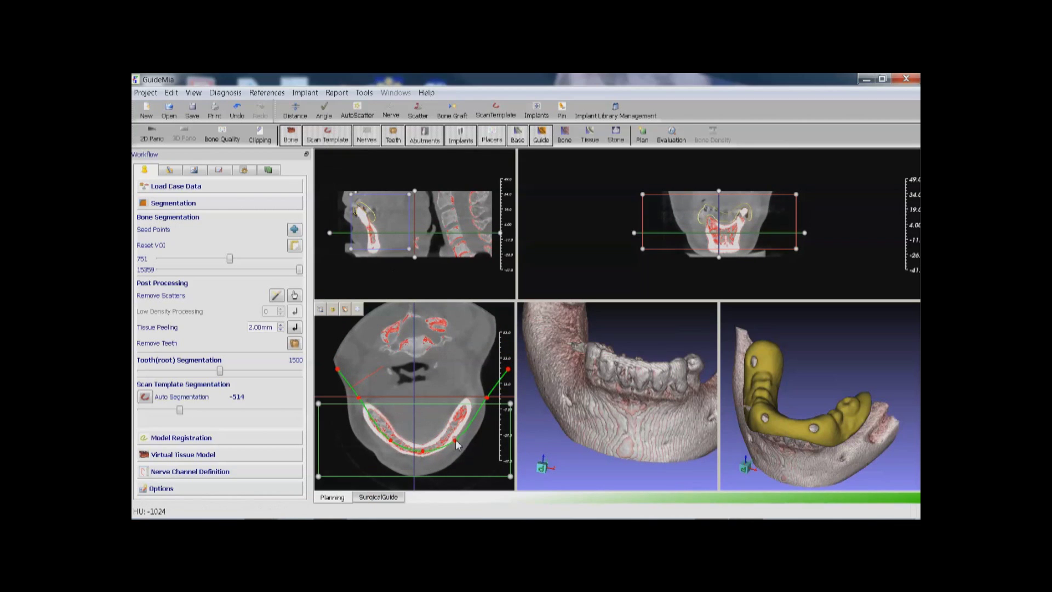
left_click_drag(454, 440, 451, 436)
left_click_drag(487, 396, 506, 337)
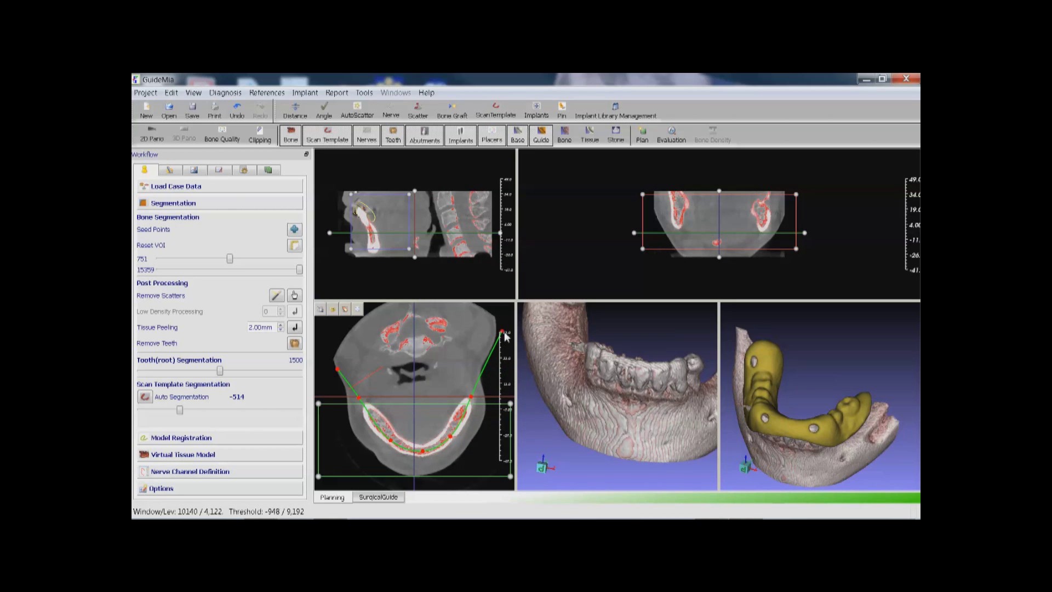
left_click(179, 474)
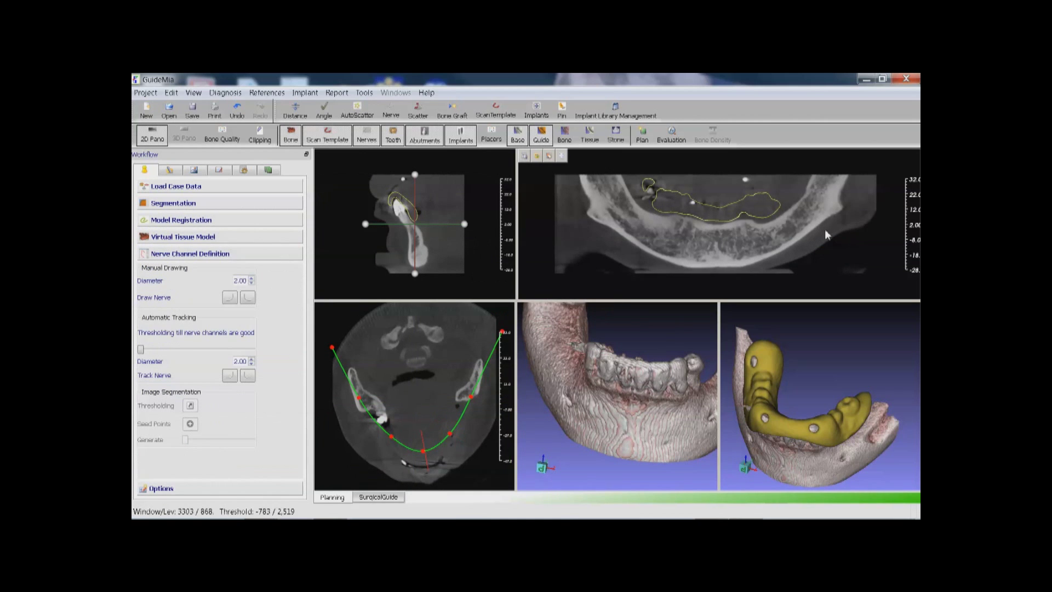
Start a manual nerve and place its first points along the right molar canal
scroll(801, 254, "down", 7)
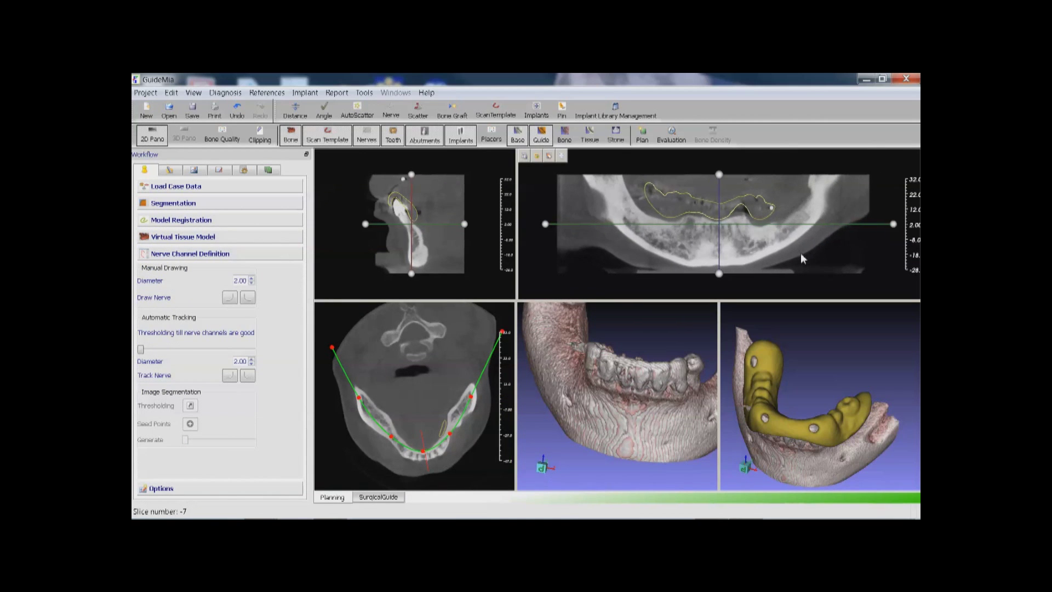
scroll(792, 251, "down", 10)
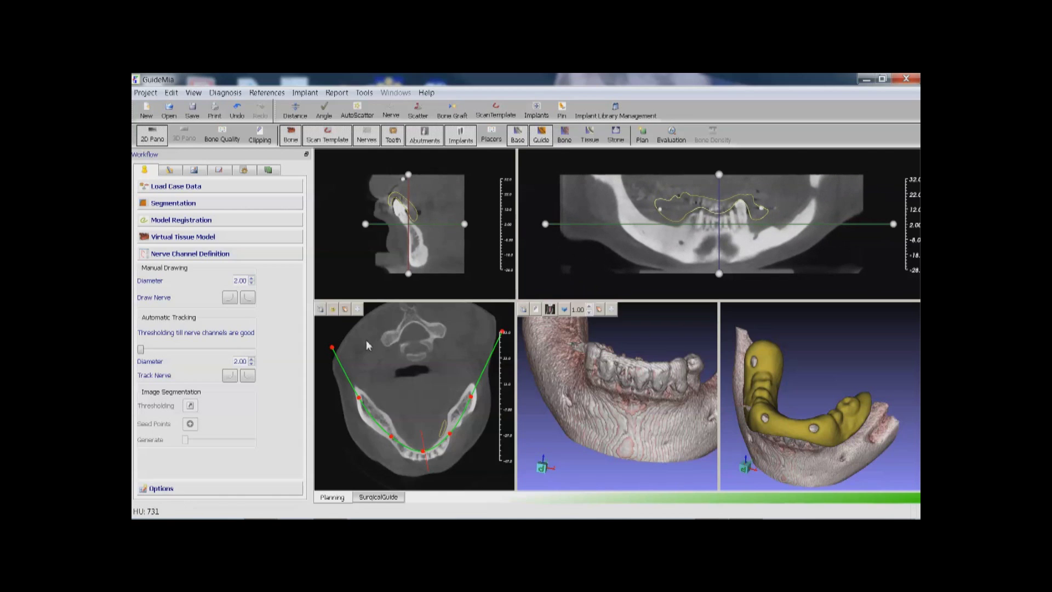
left_click(230, 297)
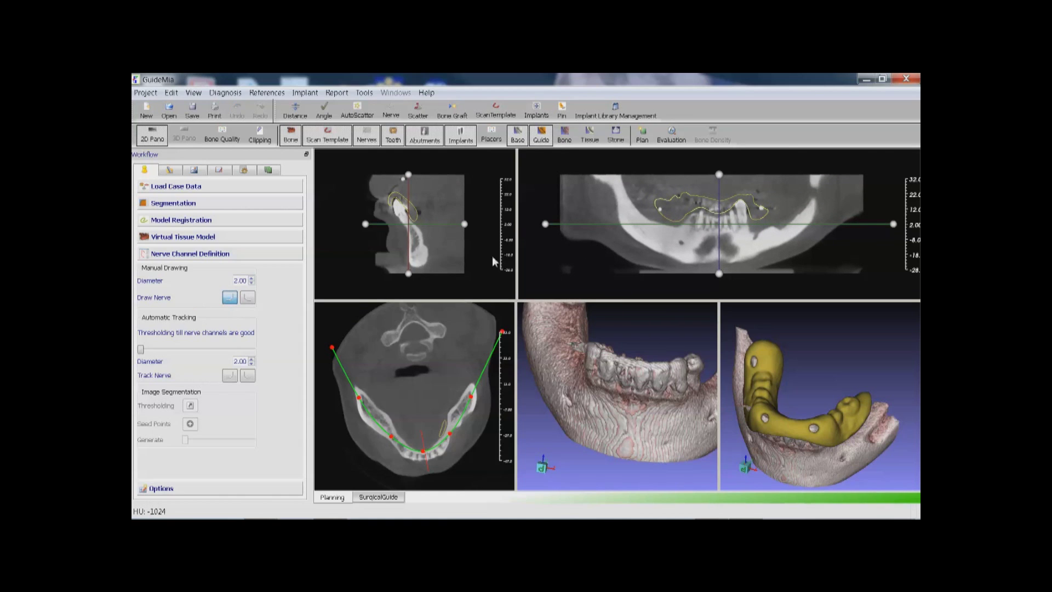
left_click(756, 238)
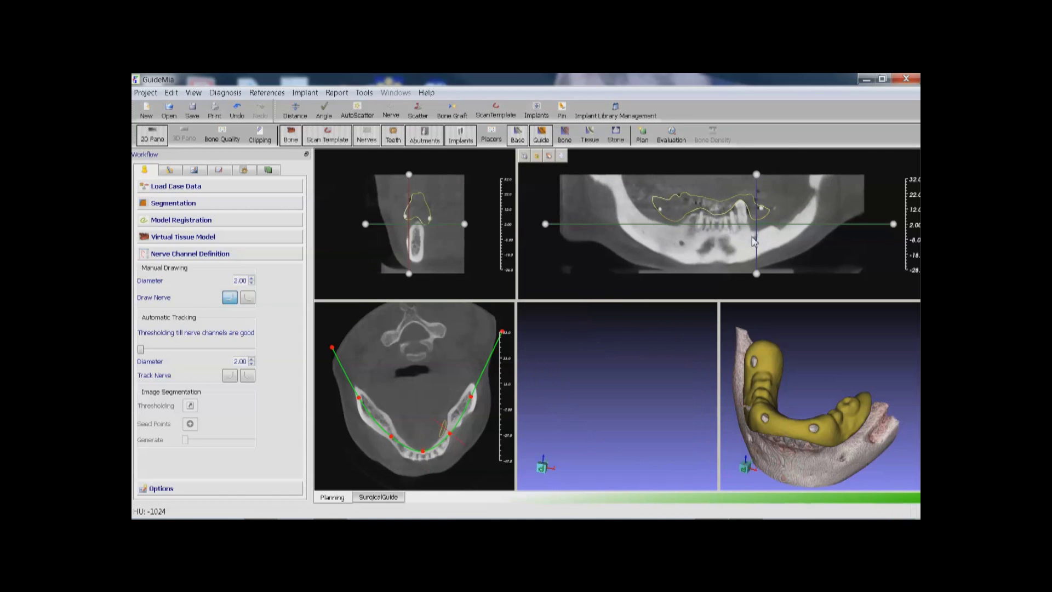
left_click(755, 238)
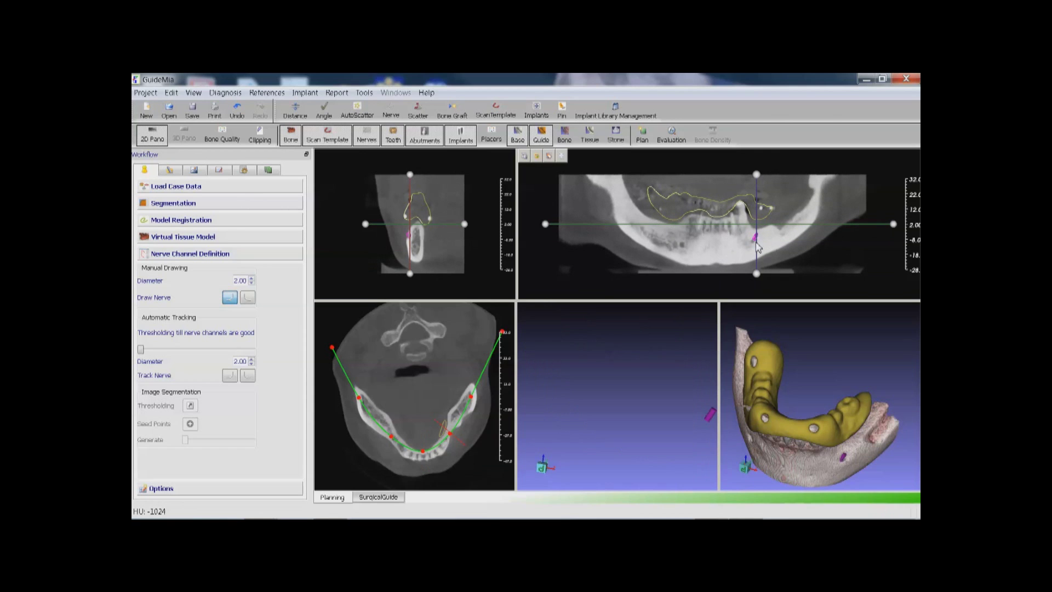
left_click(754, 245)
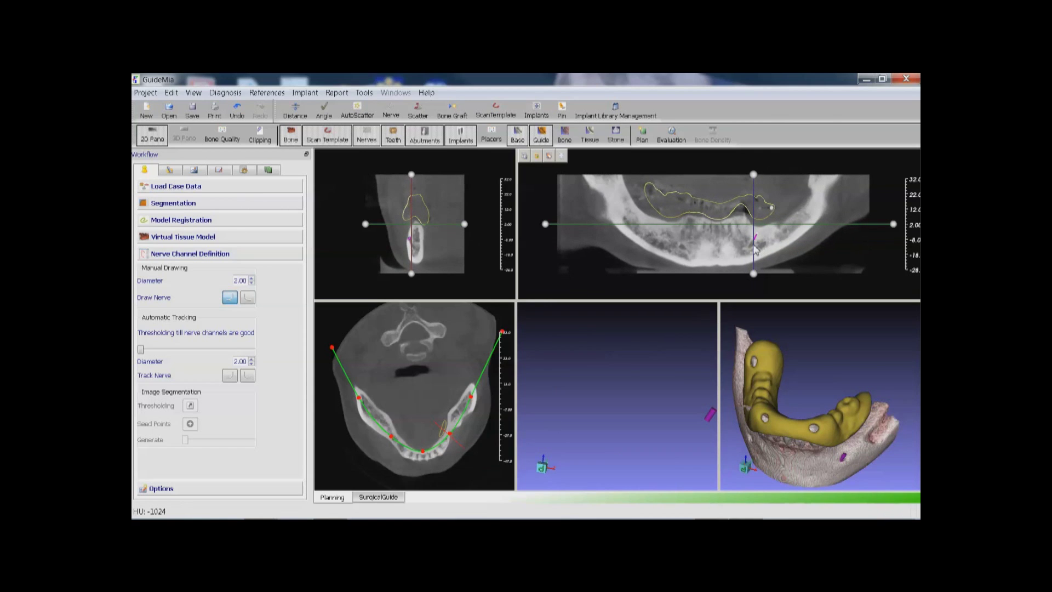
left_click(752, 247)
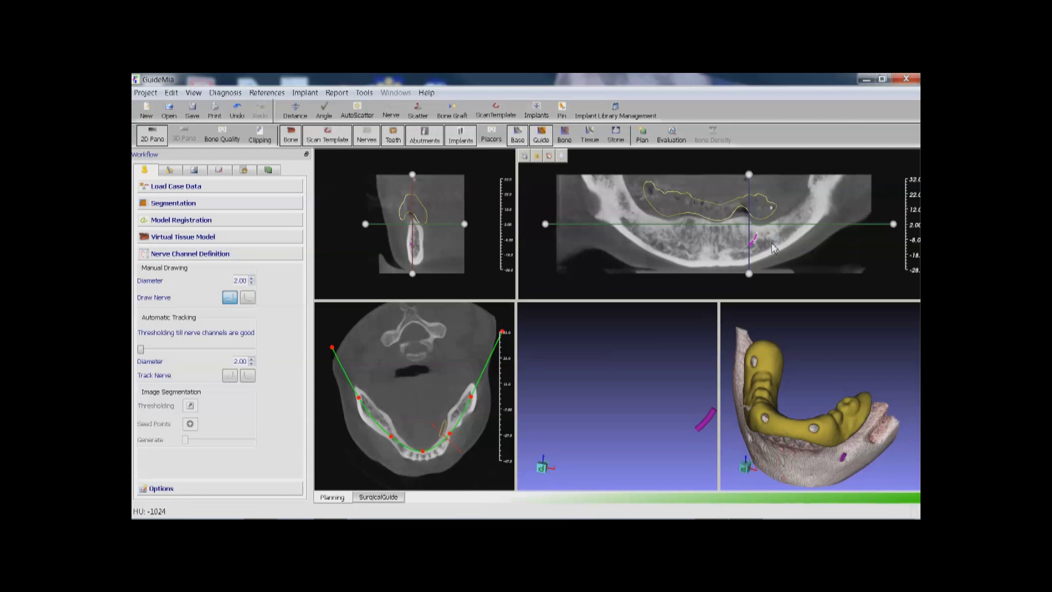
Trace the right nerve canal up the jaw to its last point and finish the channel
left_click(767, 244)
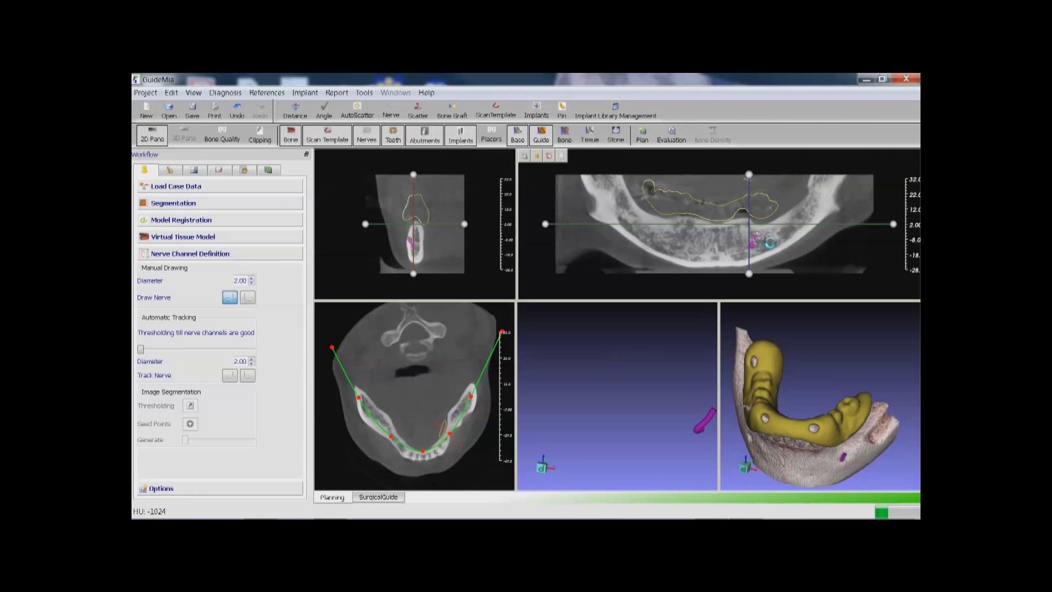
scroll(770, 247, "down", 3)
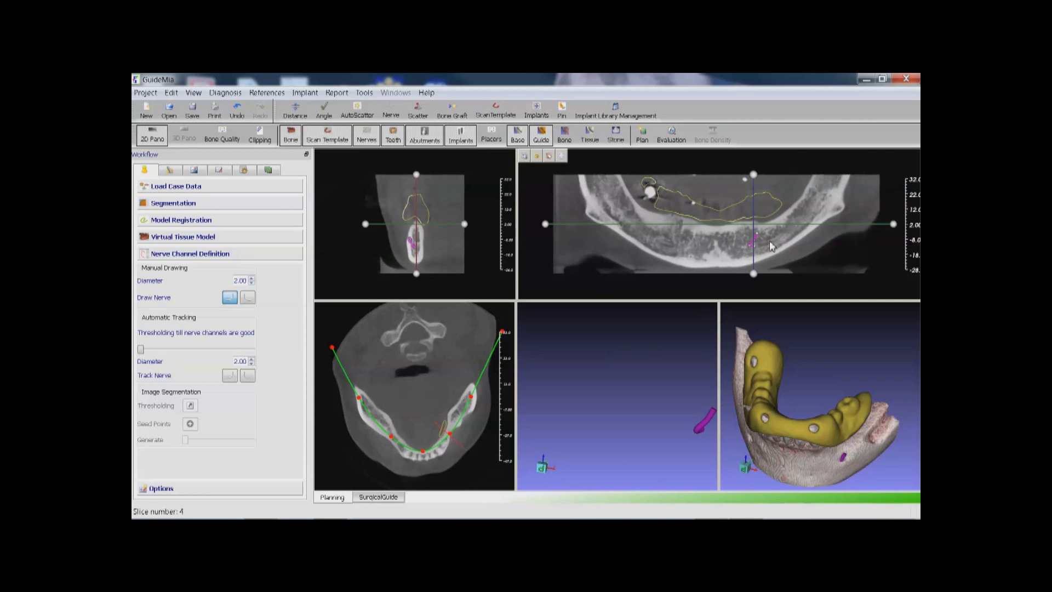
left_click(773, 244)
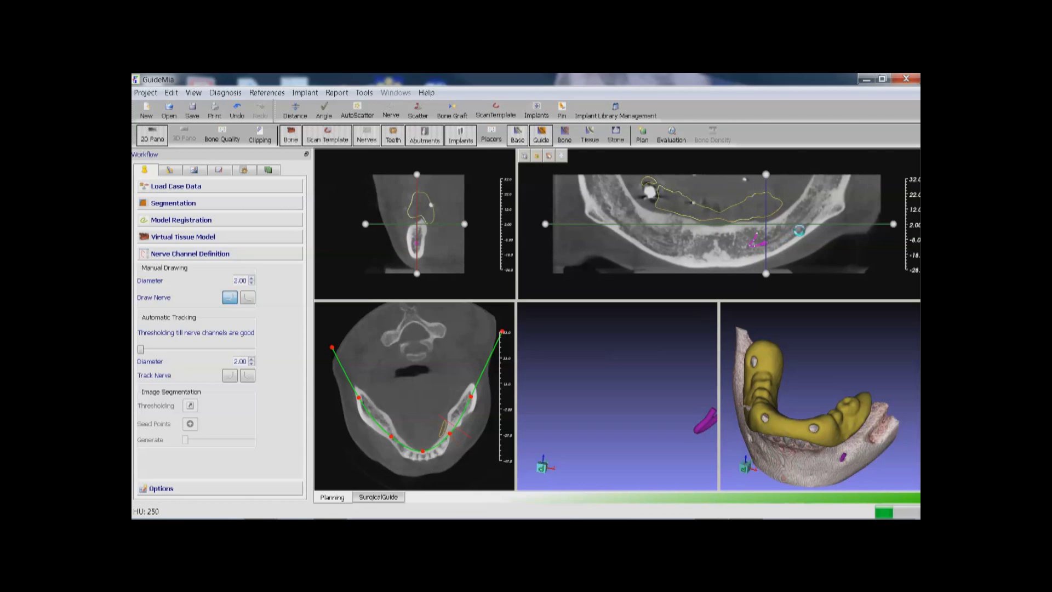
left_click(784, 236)
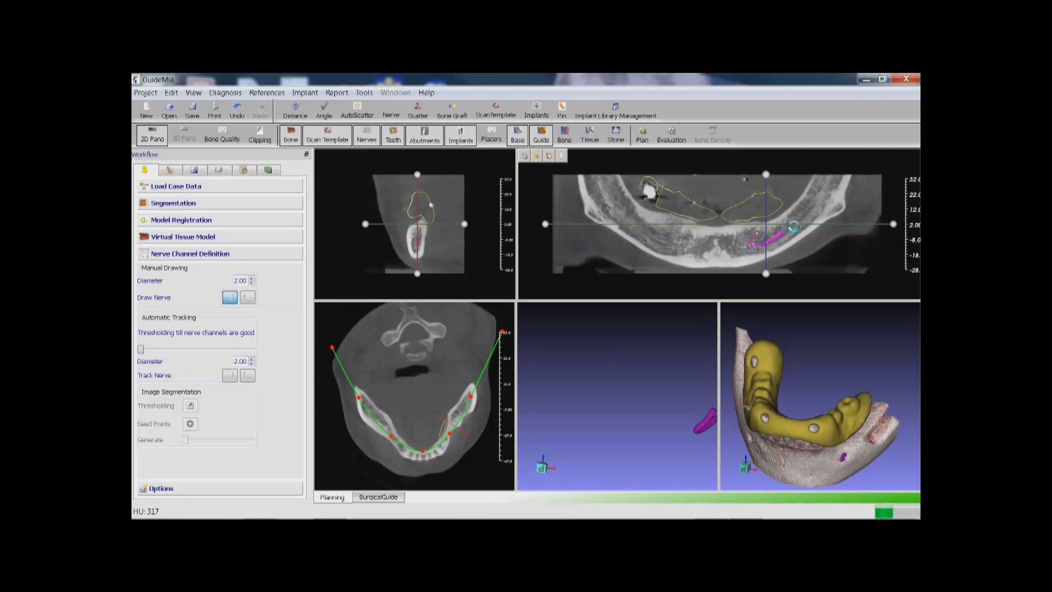
left_click(804, 217)
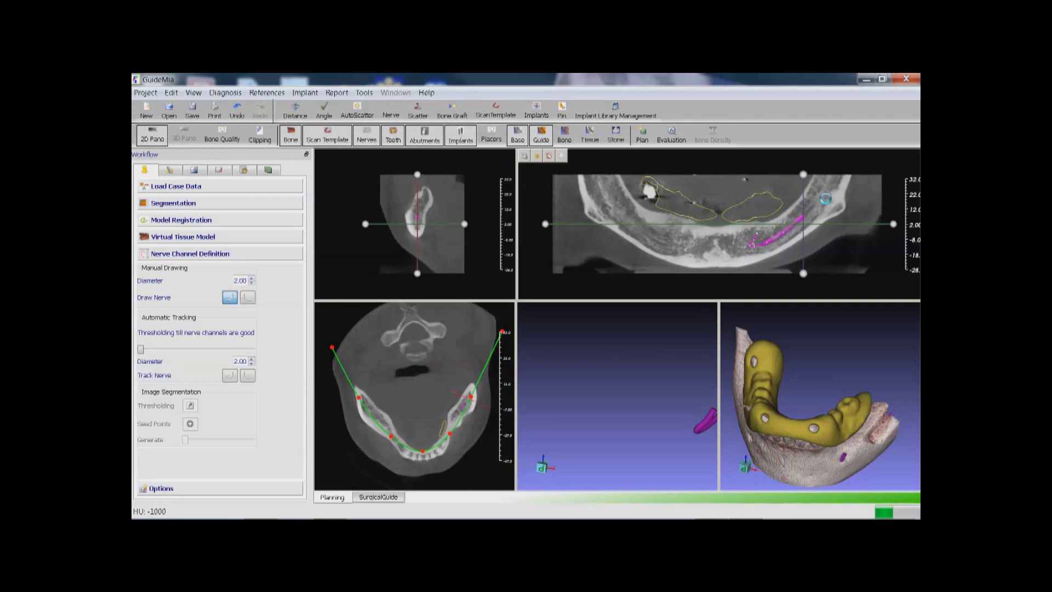
left_click(813, 202)
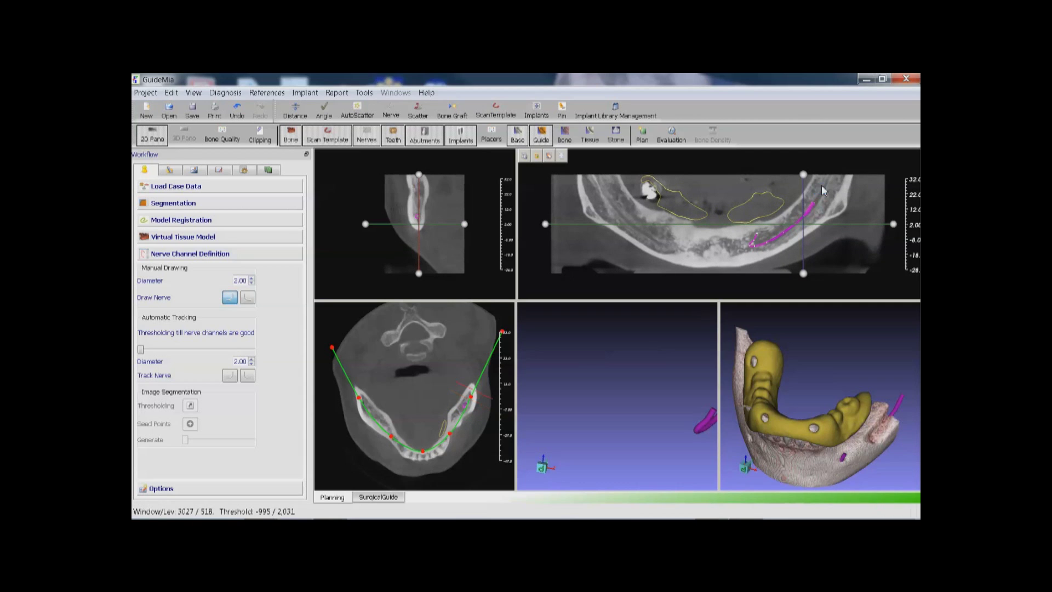
left_click(827, 182)
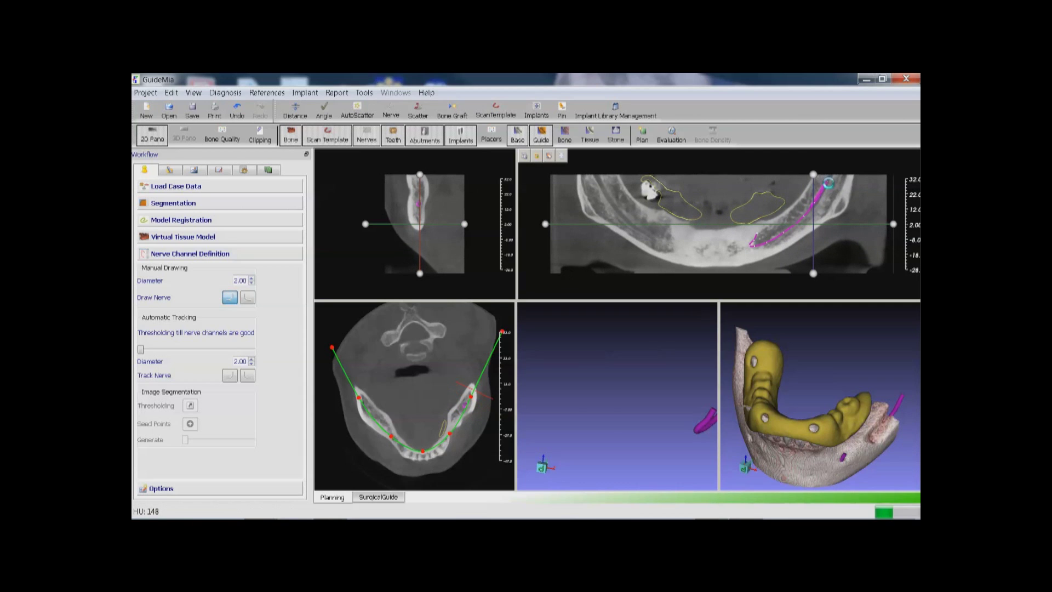
left_click(248, 297)
Place the first three points of the second nerve along the left mandibular canal
scroll(681, 225, "down", 5)
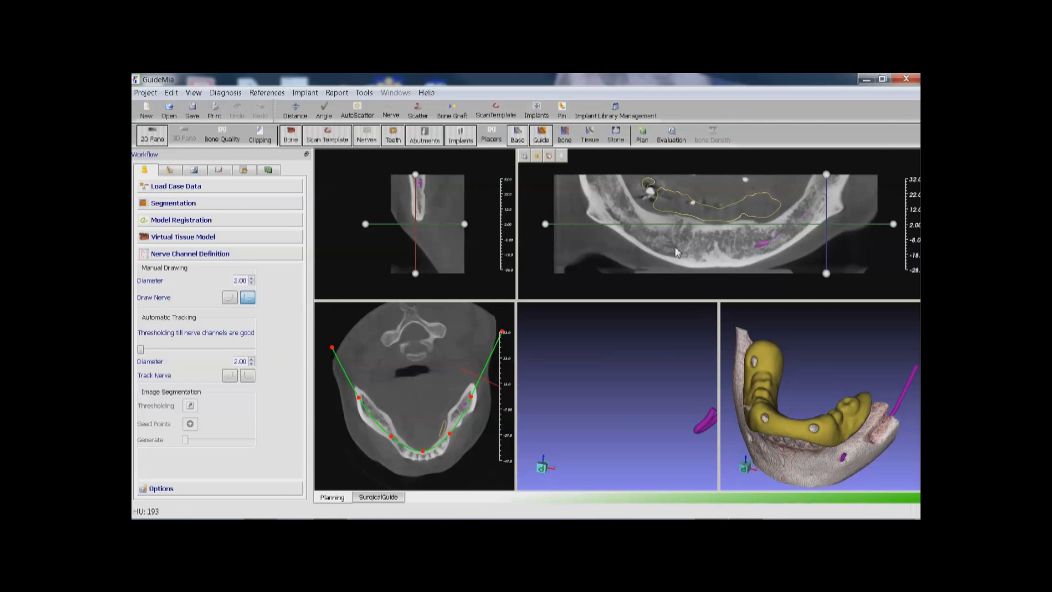
scroll(682, 250, "down", 6)
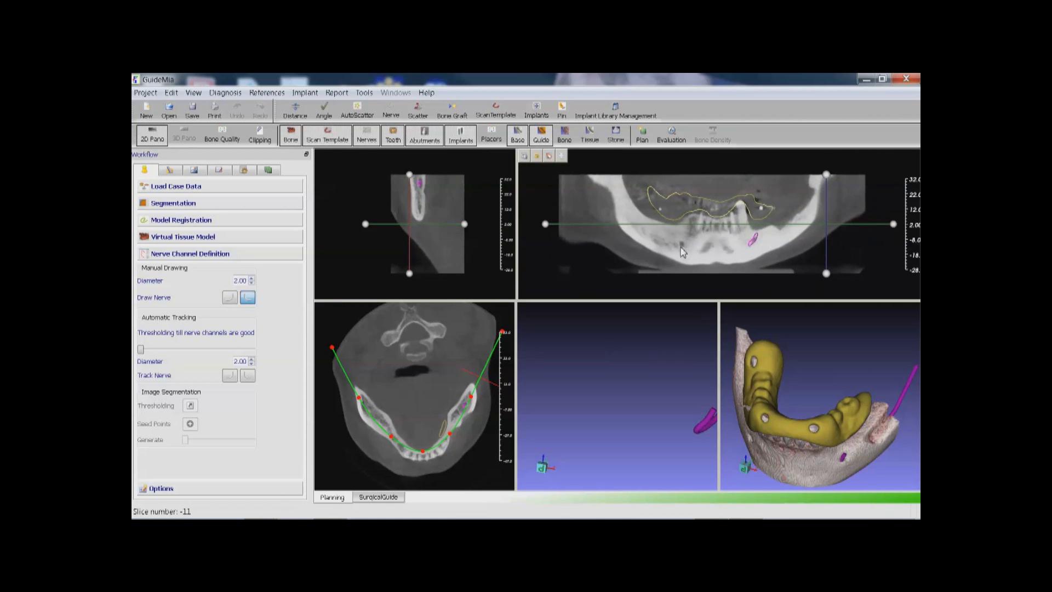
scroll(682, 243, "down", 1)
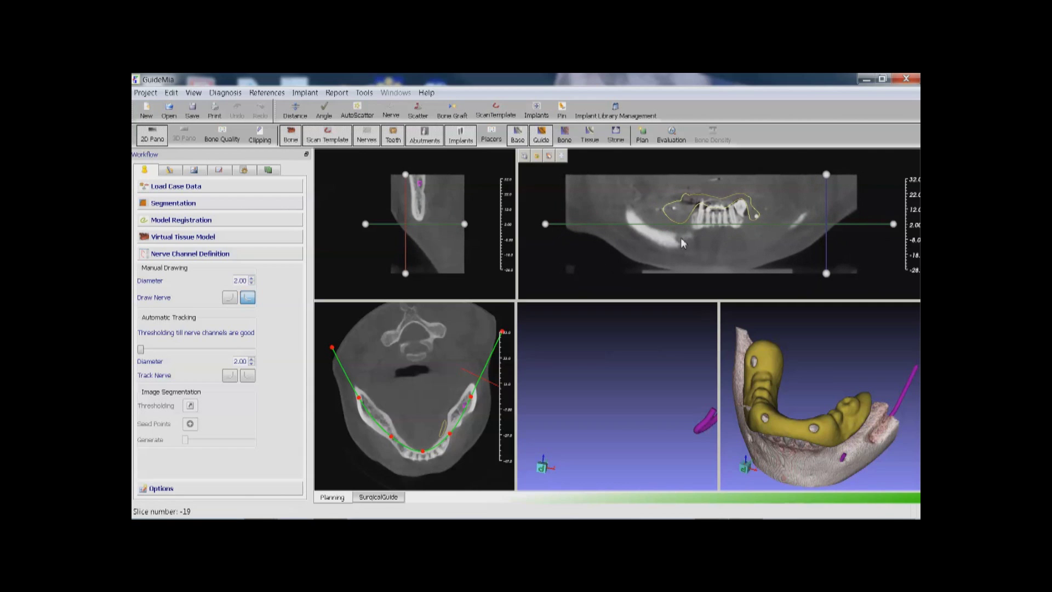
left_click(684, 243)
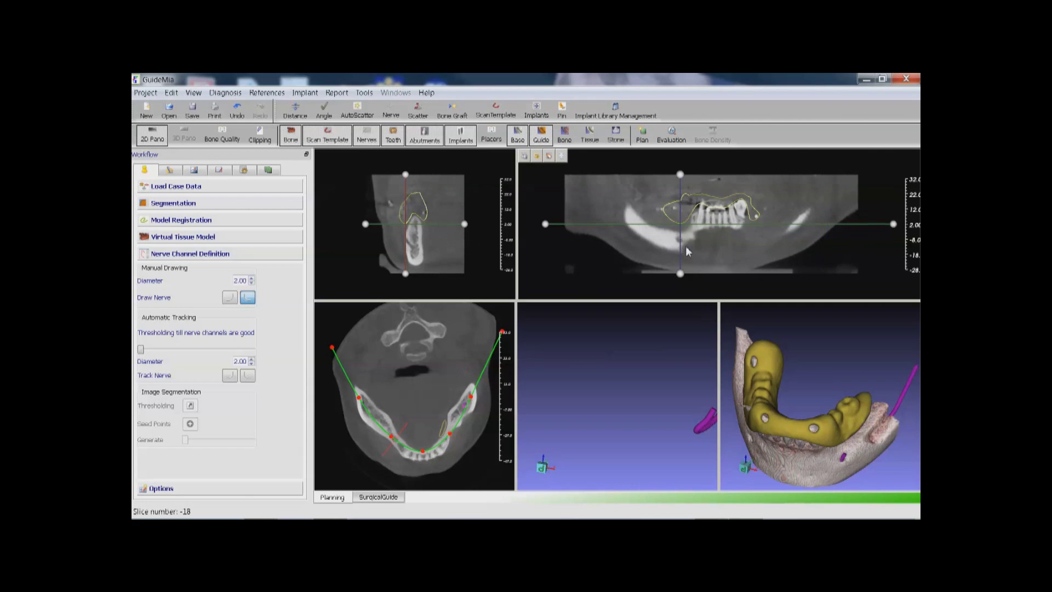
scroll(684, 247, "down", 1)
scroll(688, 253, "down", 3)
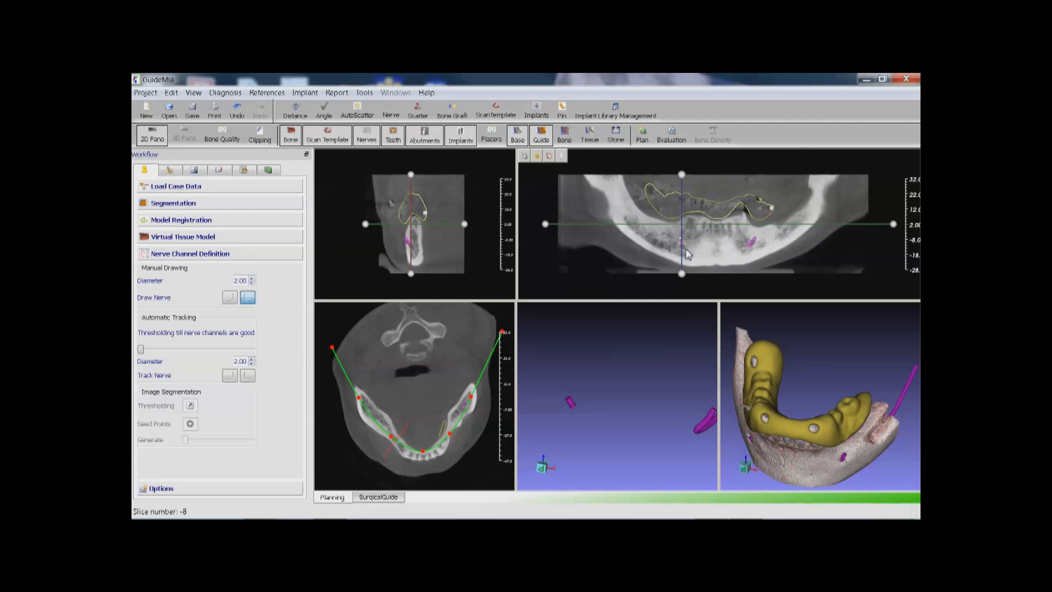
left_click(686, 249)
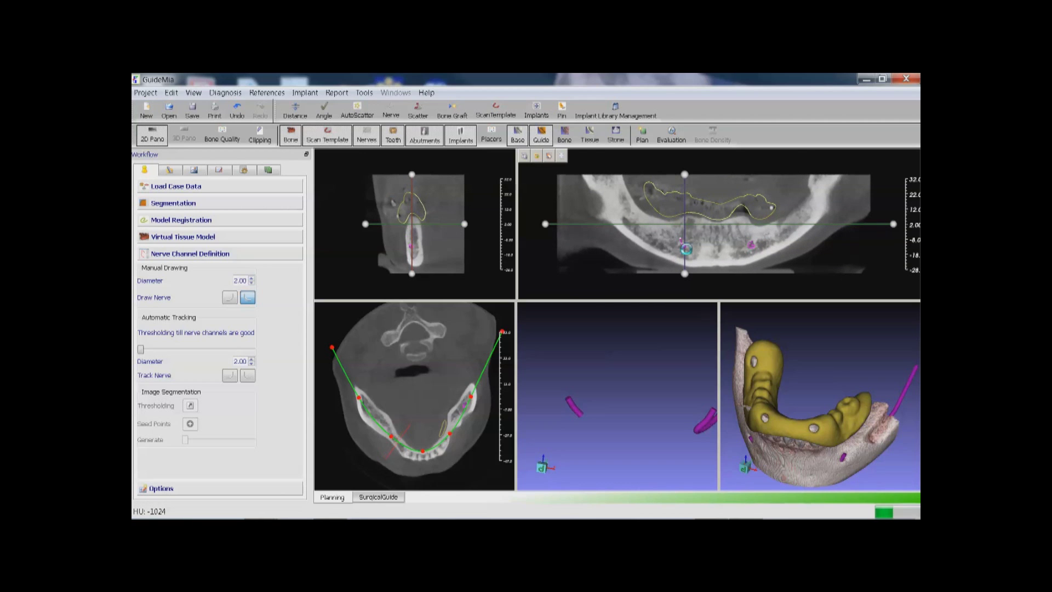
scroll(685, 247, "down", 1)
scroll(684, 247, "down", 4)
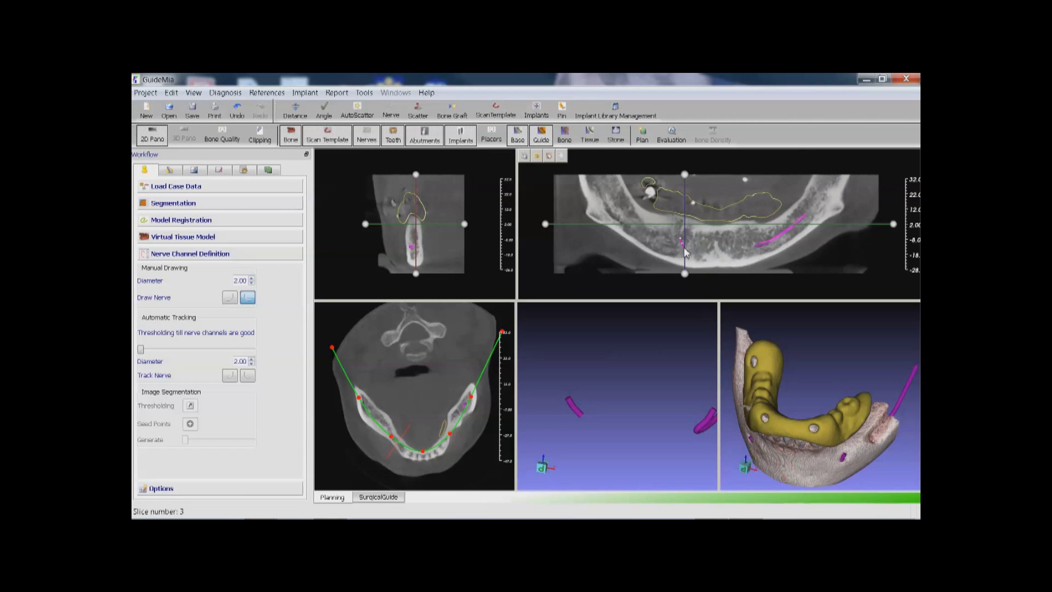
scroll(678, 249, "down", 2)
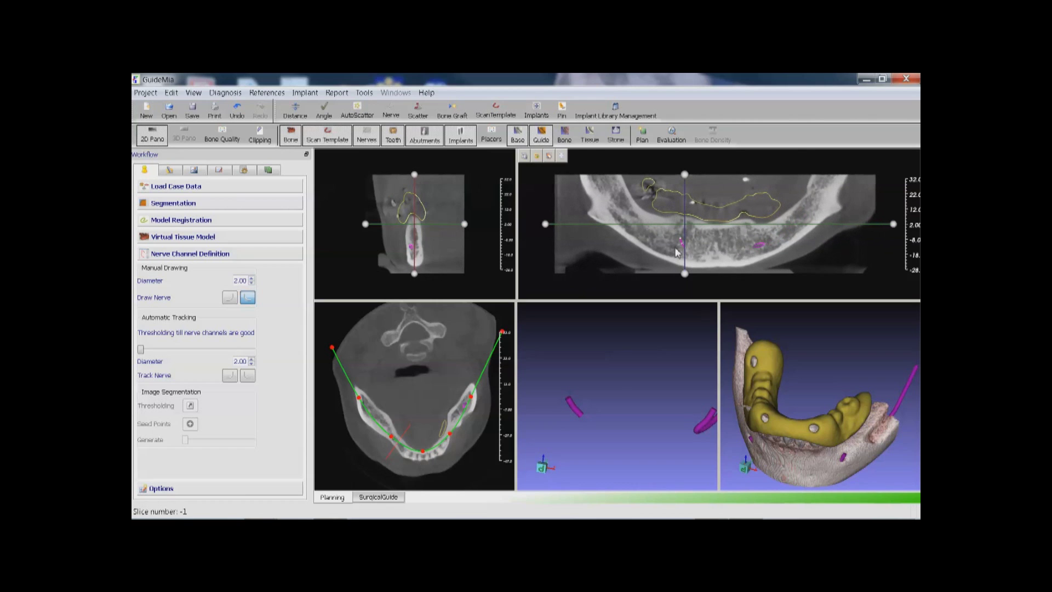
left_click(680, 245)
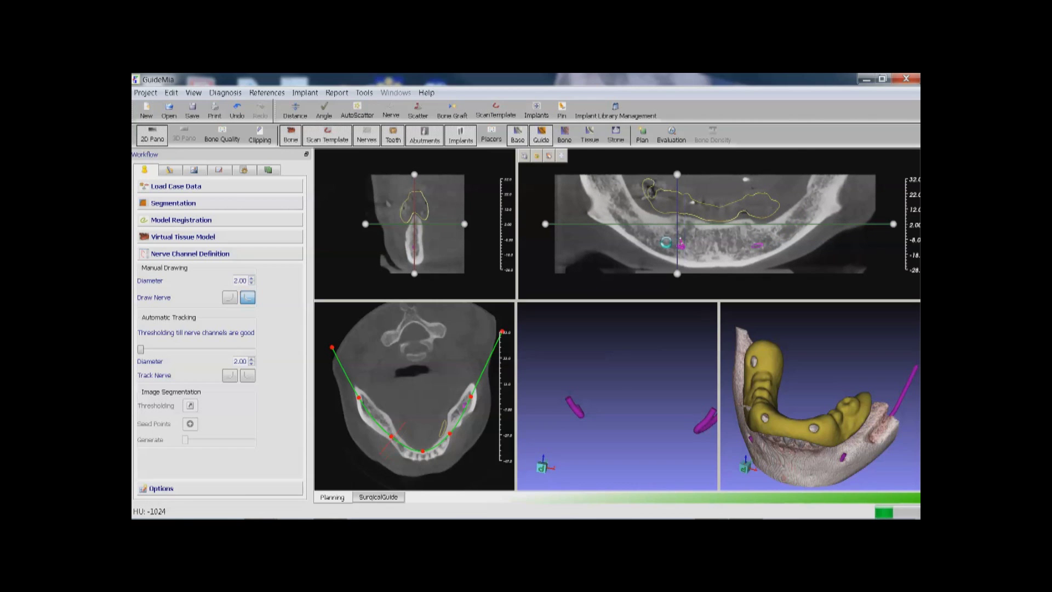
Extend the left nerve channel up toward the ramus and rotate the 3D jaw to check it
scroll(665, 249, "down", 2)
scroll(665, 250, "down", 3)
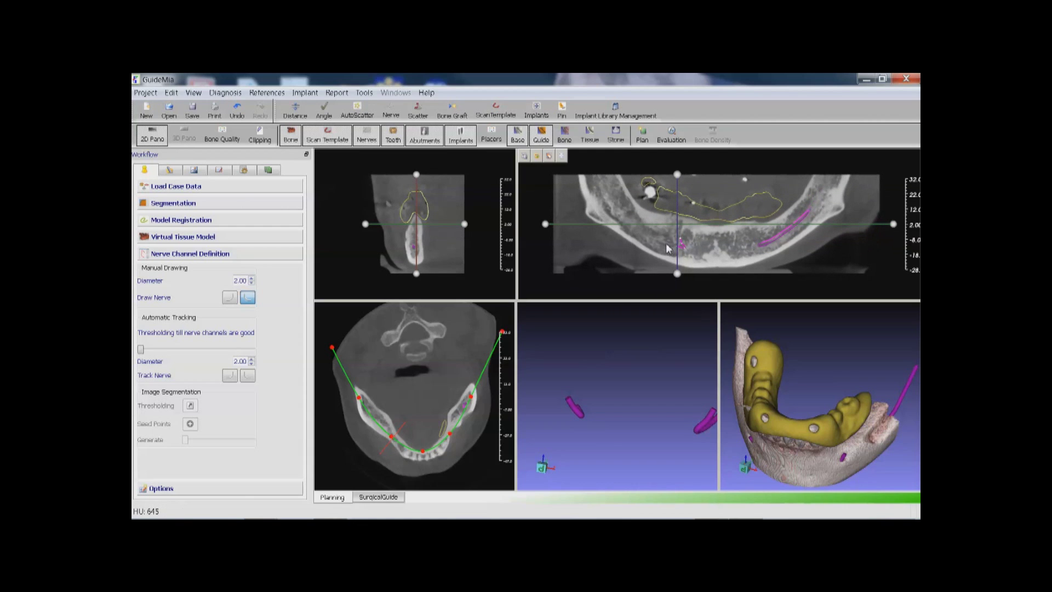
scroll(652, 244, "down", 1)
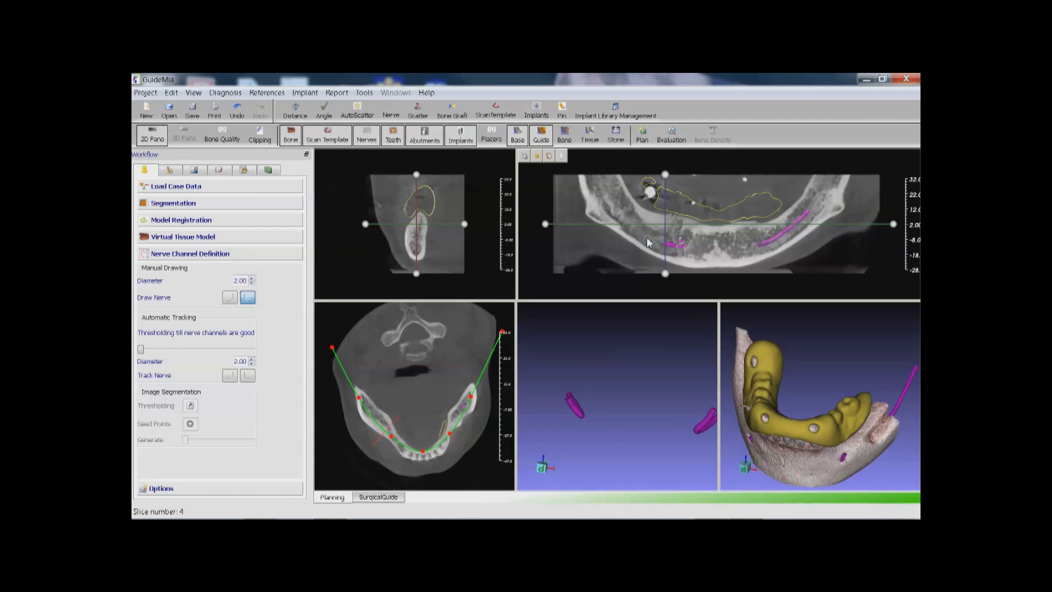
scroll(648, 243, "down", 3)
left_click(648, 237)
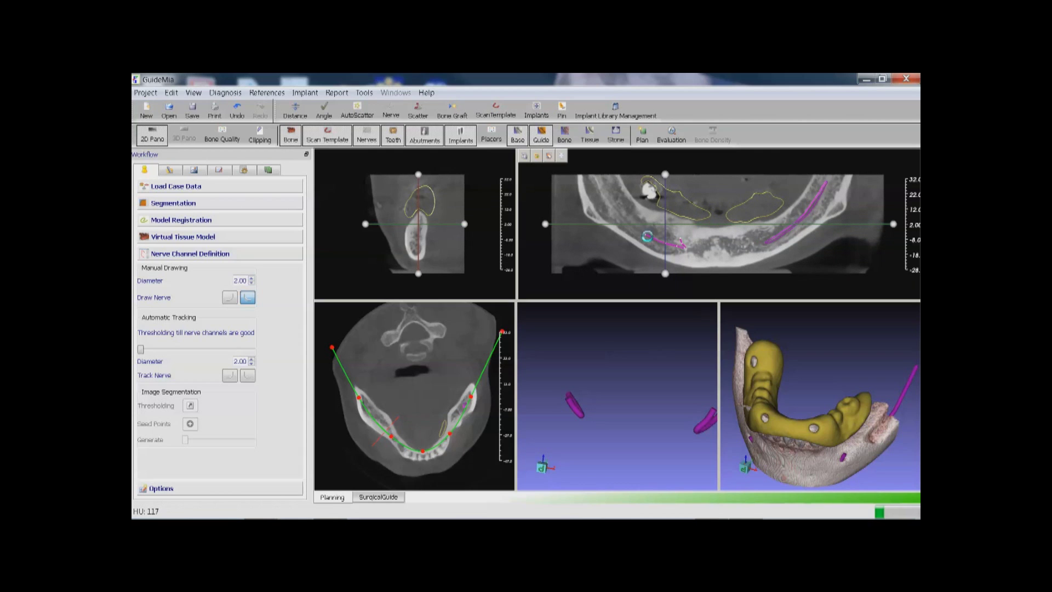
scroll(624, 221, "down", 1)
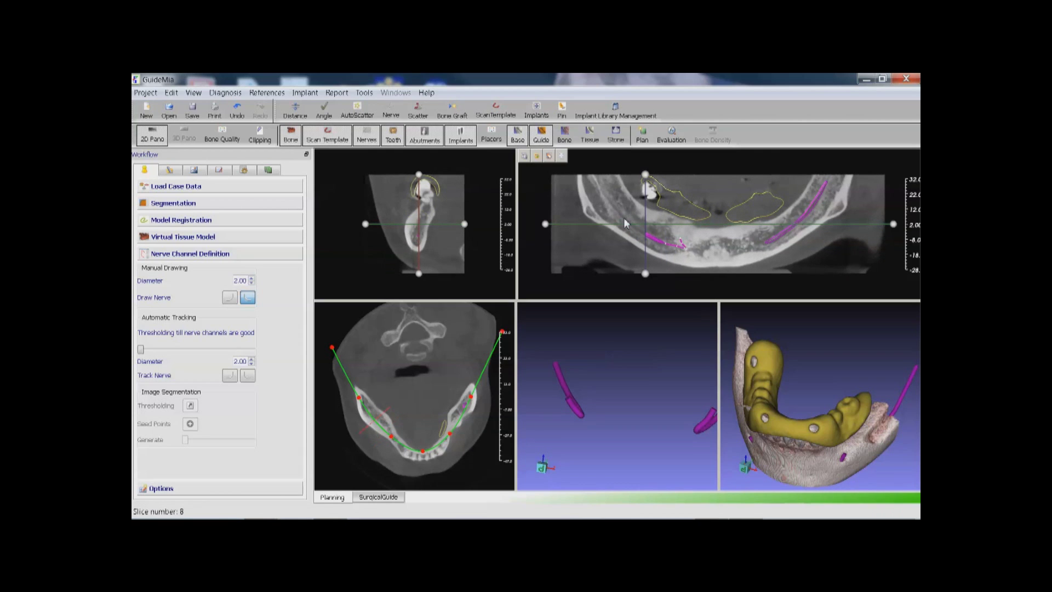
left_click(624, 219)
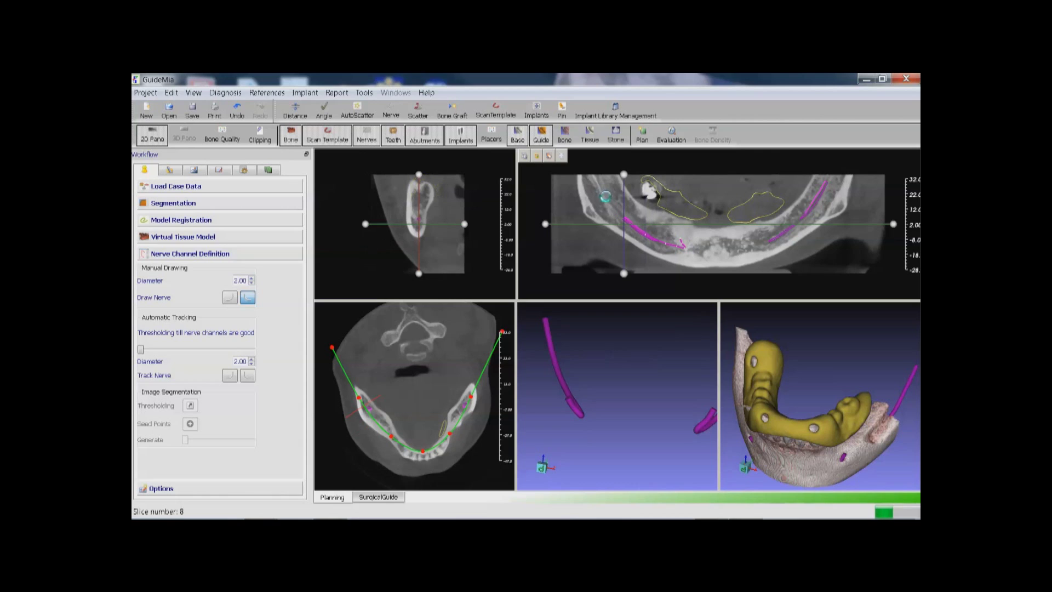
left_click(608, 200)
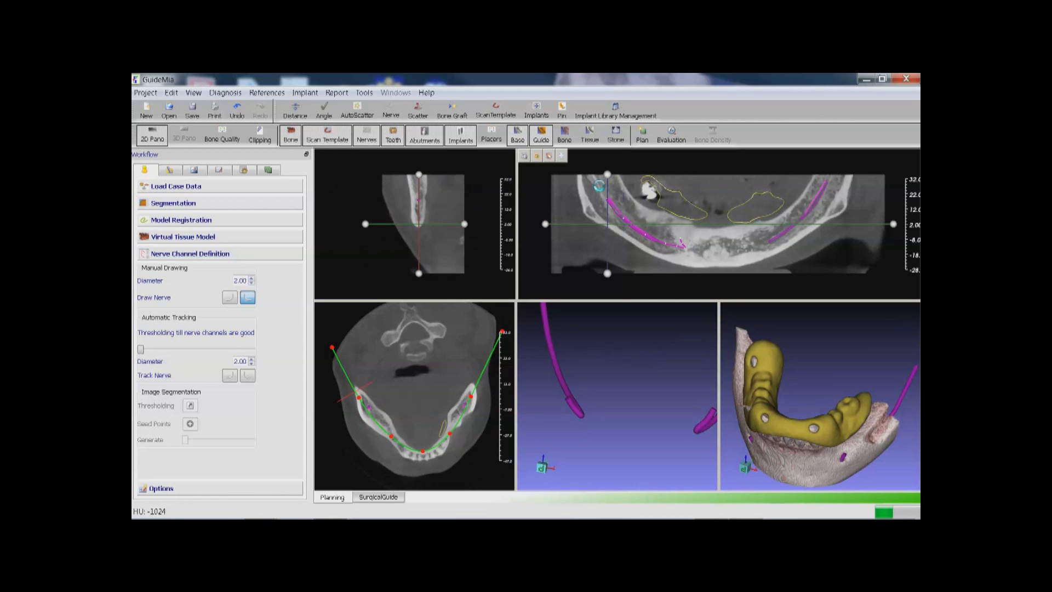
left_click(600, 182)
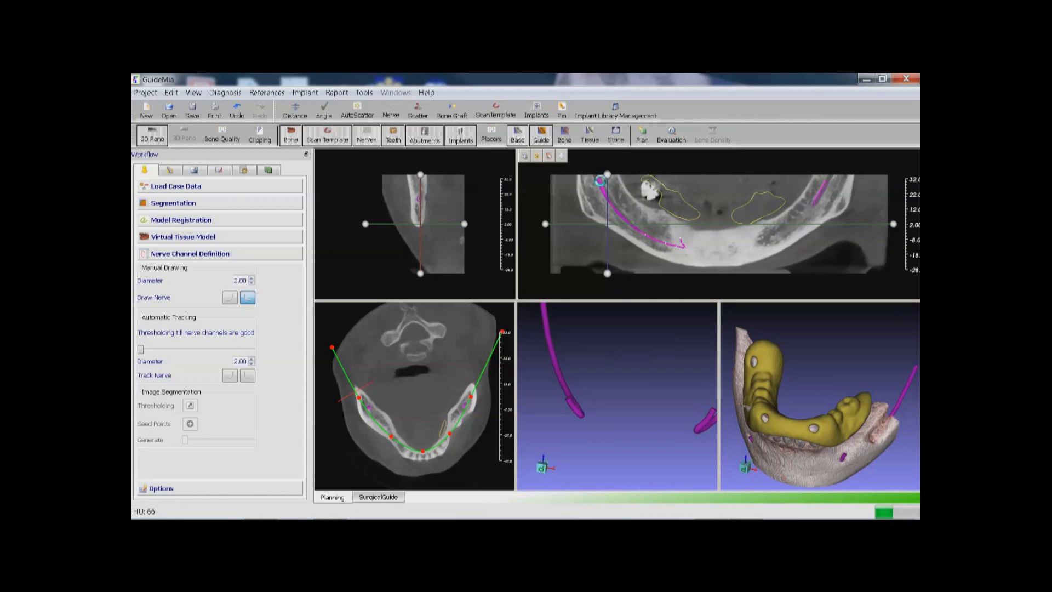
left_click_drag(824, 364, 825, 329)
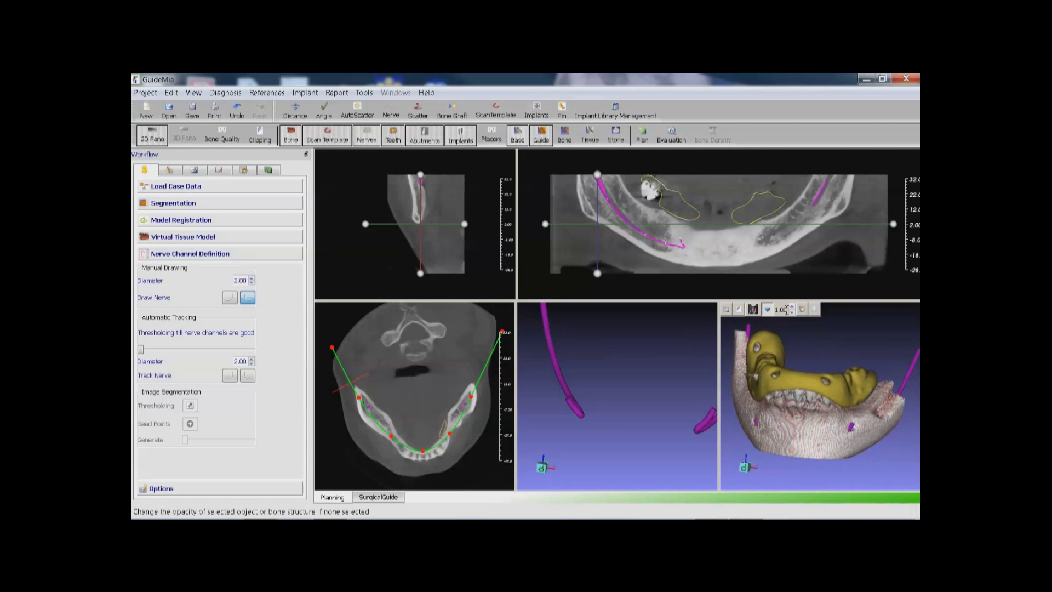
Set the 3D bone opacity to 0.4, then begin saving the project in the JN Dual Scan folder
double_click(782, 309)
type("0.4")
key("Return")
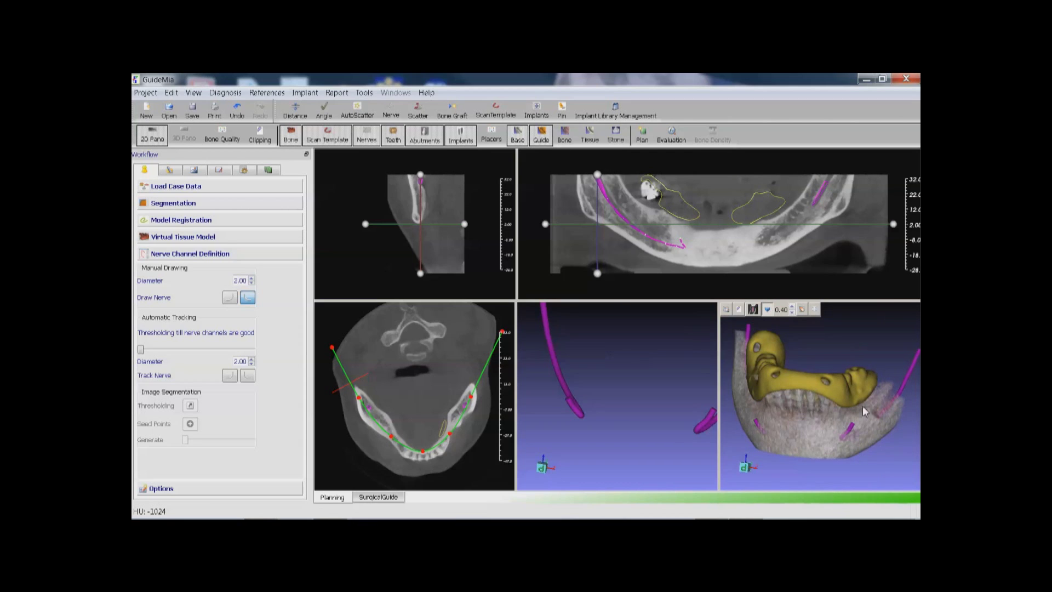
left_click(194, 116)
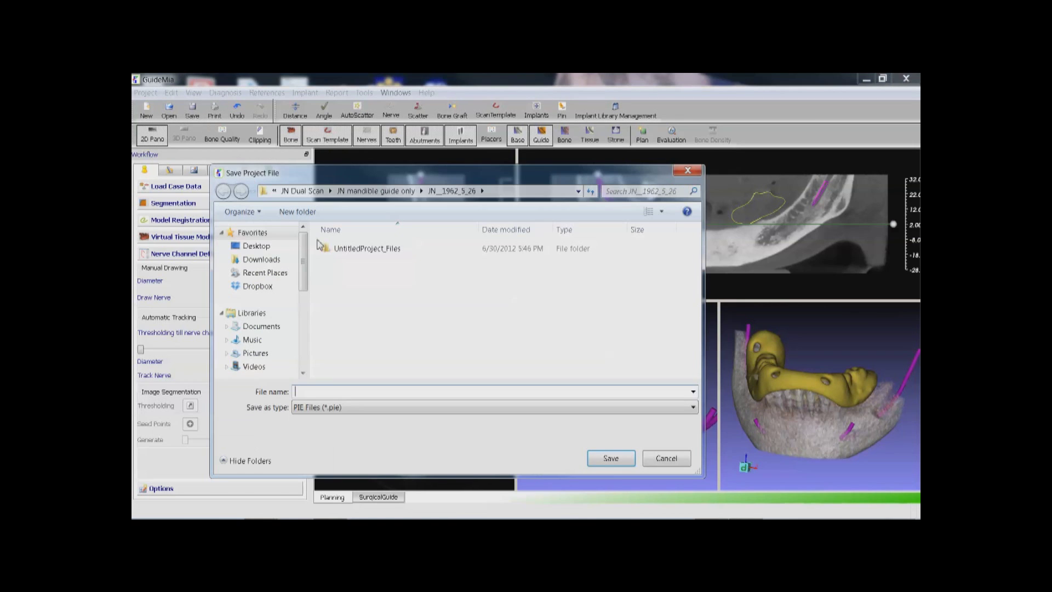
left_click(303, 191)
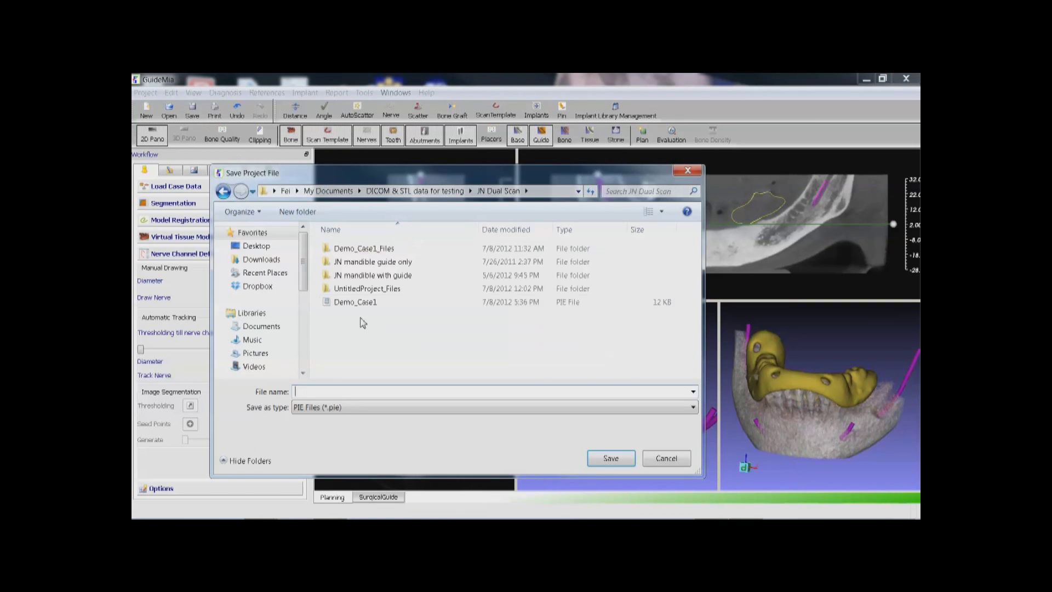